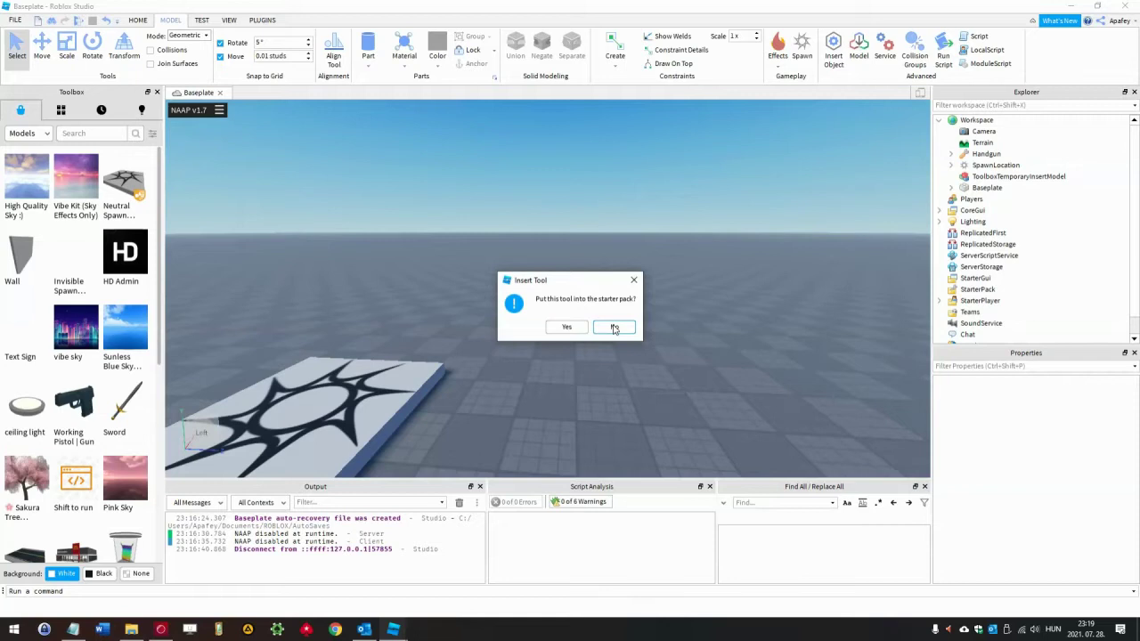
Step: Expand the Handgun tool in the Workspace and copy its Handle part
{"action": "left_click", "coordinate": [736, 297]}
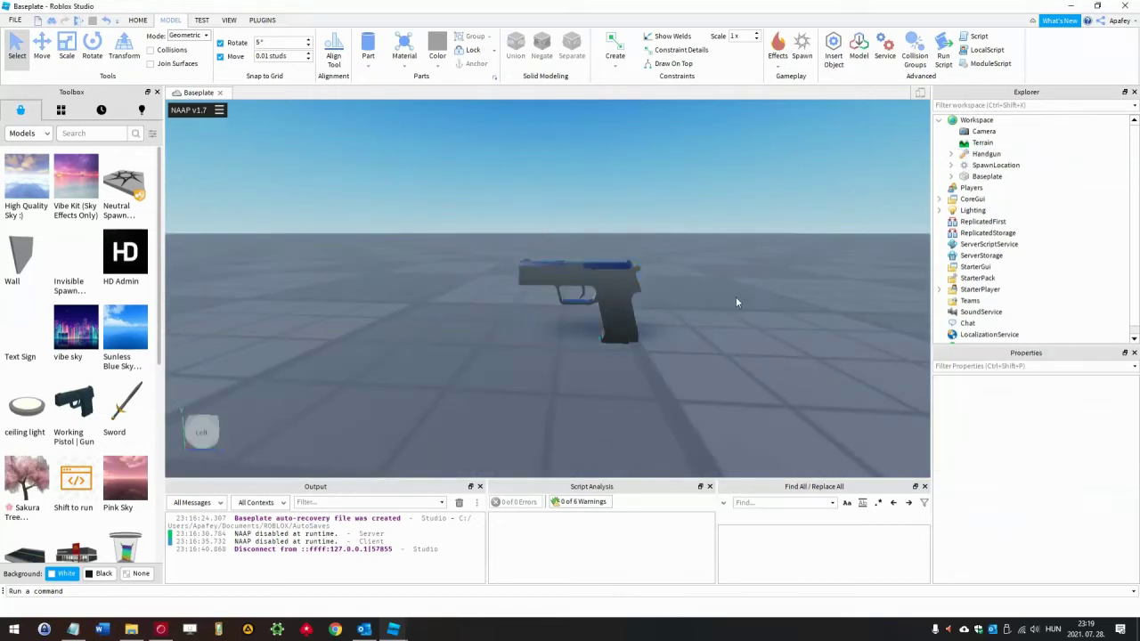
{"action": "left_click", "coordinate": [618, 286]}
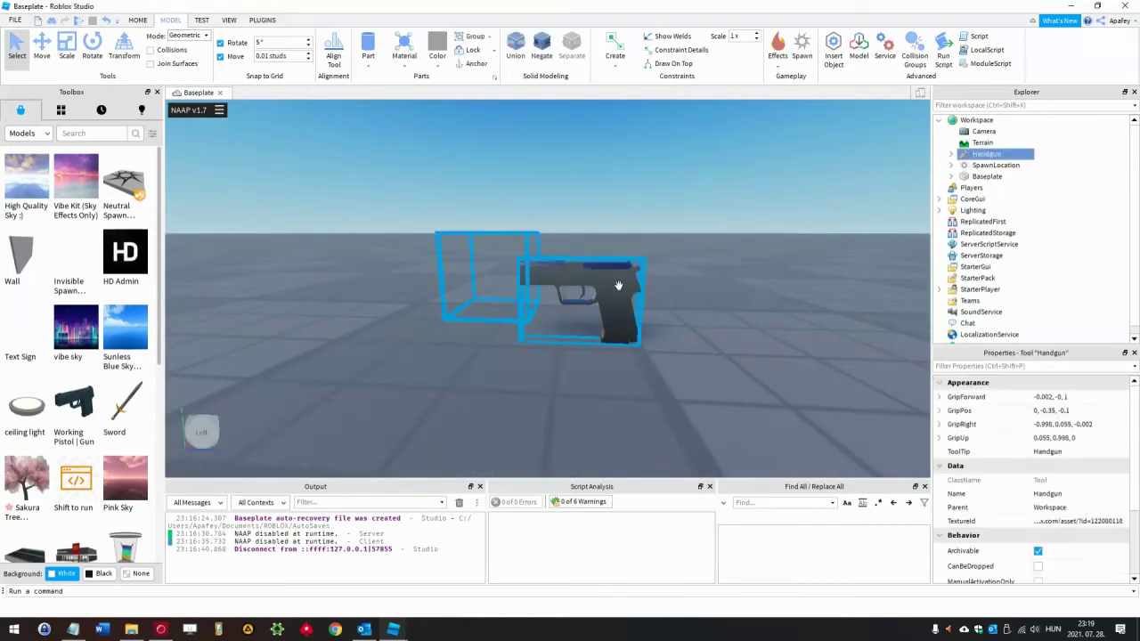
{"action": "left_click", "coordinate": [951, 154]}
{"action": "left_click", "coordinate": [992, 212]}
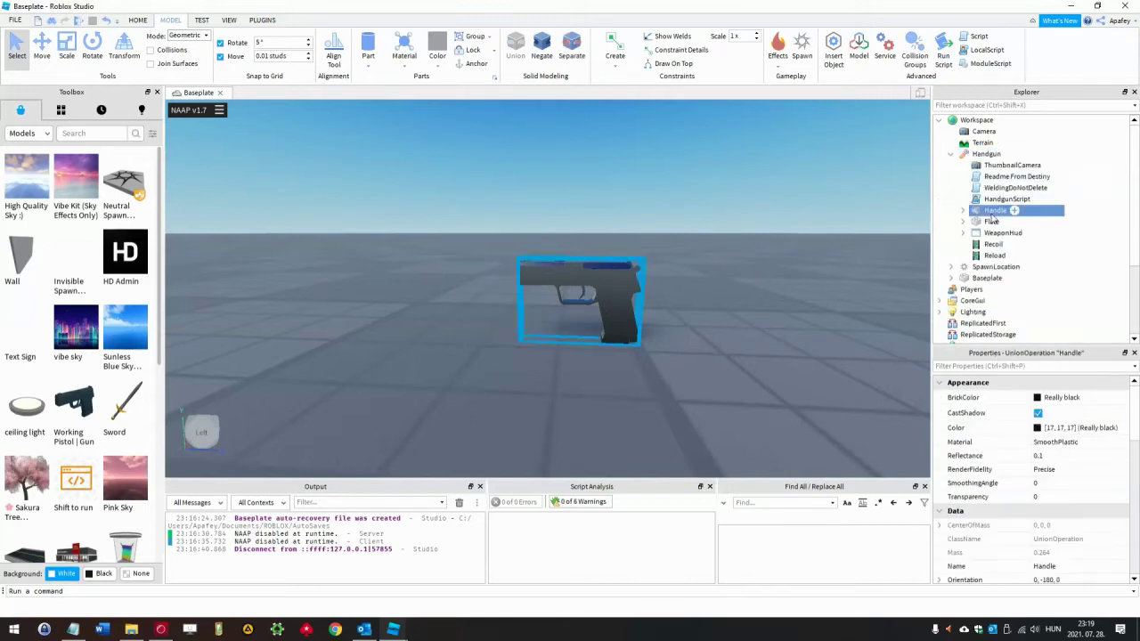
{"action": "right_click", "coordinate": [991, 217]}
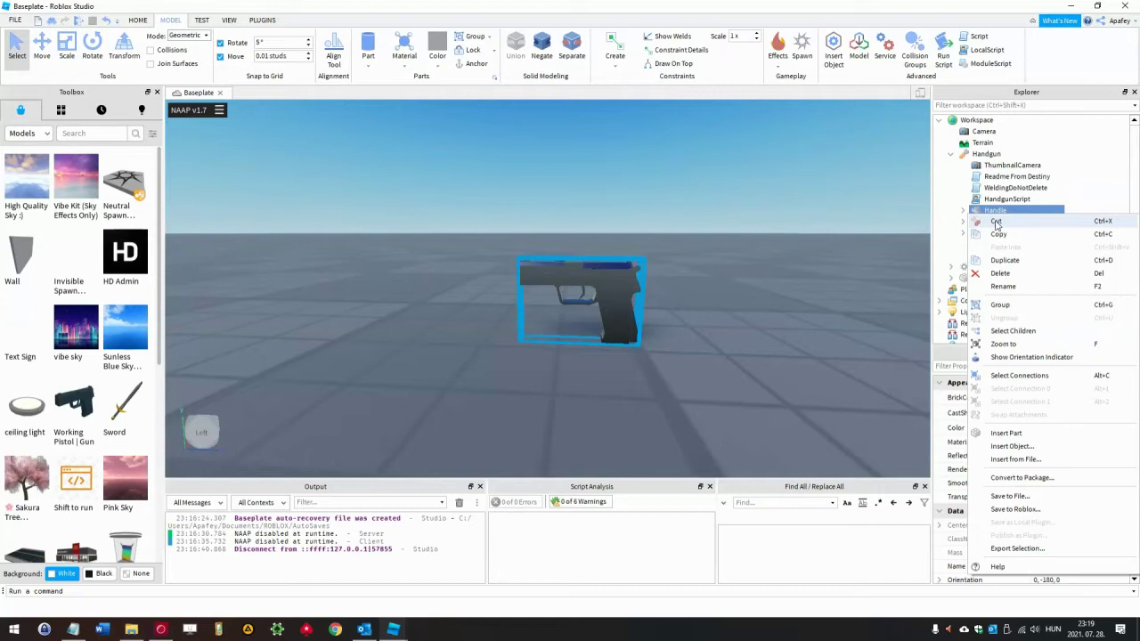
{"action": "left_click", "coordinate": [1000, 178]}
Step: Collapse the Handgun and paste the copied Handle into the Workspace
{"action": "left_click", "coordinate": [951, 154]}
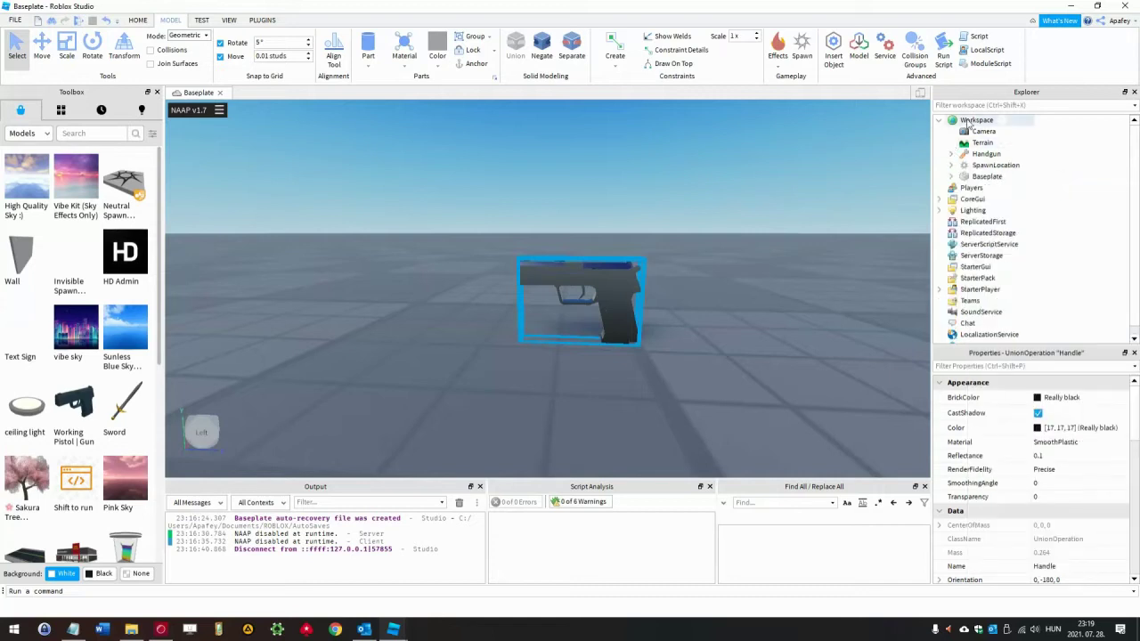
{"action": "left_click", "coordinate": [970, 121]}
{"action": "right_click", "coordinate": [969, 122]}
{"action": "left_click", "coordinate": [1005, 152]}
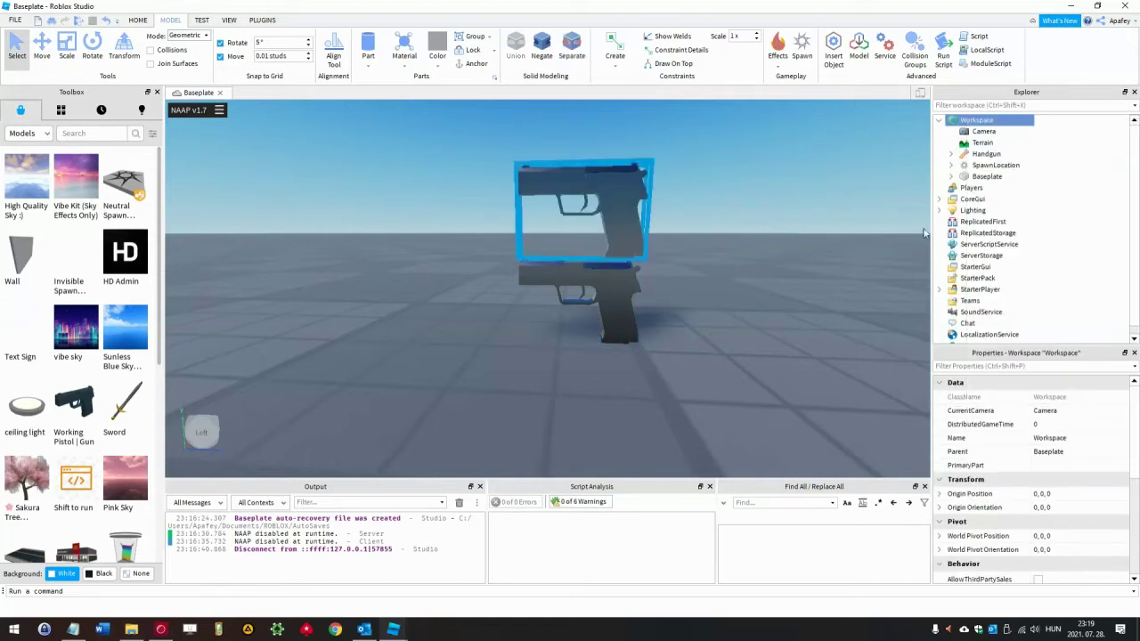
{"action": "scroll", "coordinate": [860, 279], "scroll_direction": "down", "scroll_amount": 5}
{"action": "right_click_drag", "start_coordinate": [859, 279], "coordinate": [859, 280]}
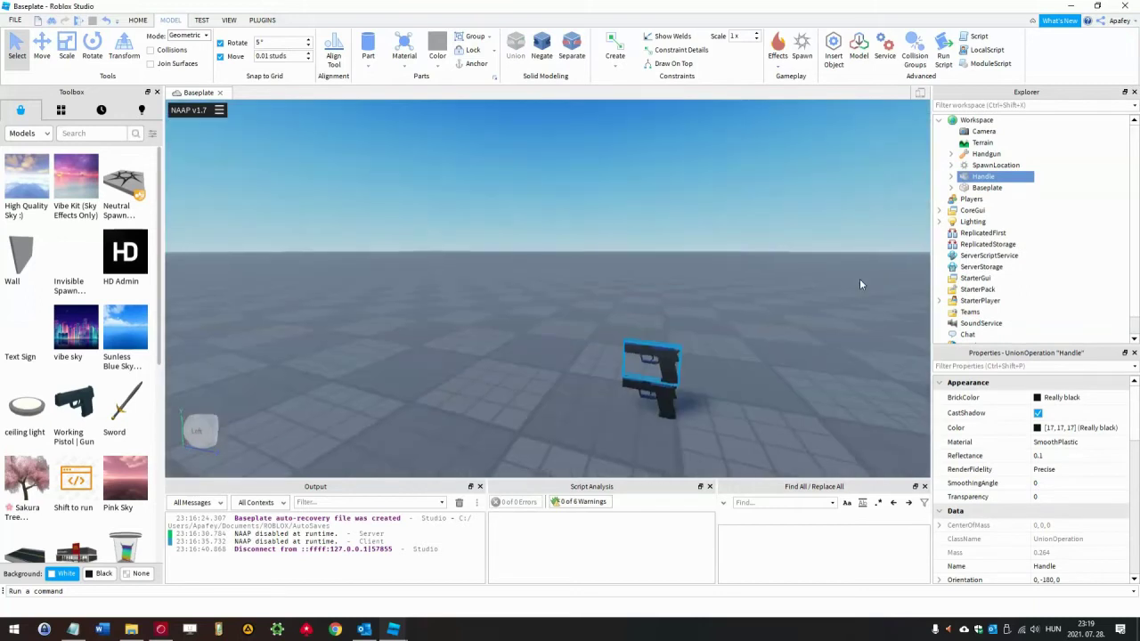
Step: Paste a second copy of the Handle into the Workspace and rename it "gun"
{"action": "left_click", "coordinate": [975, 122]}
{"action": "right_click", "coordinate": [975, 122]}
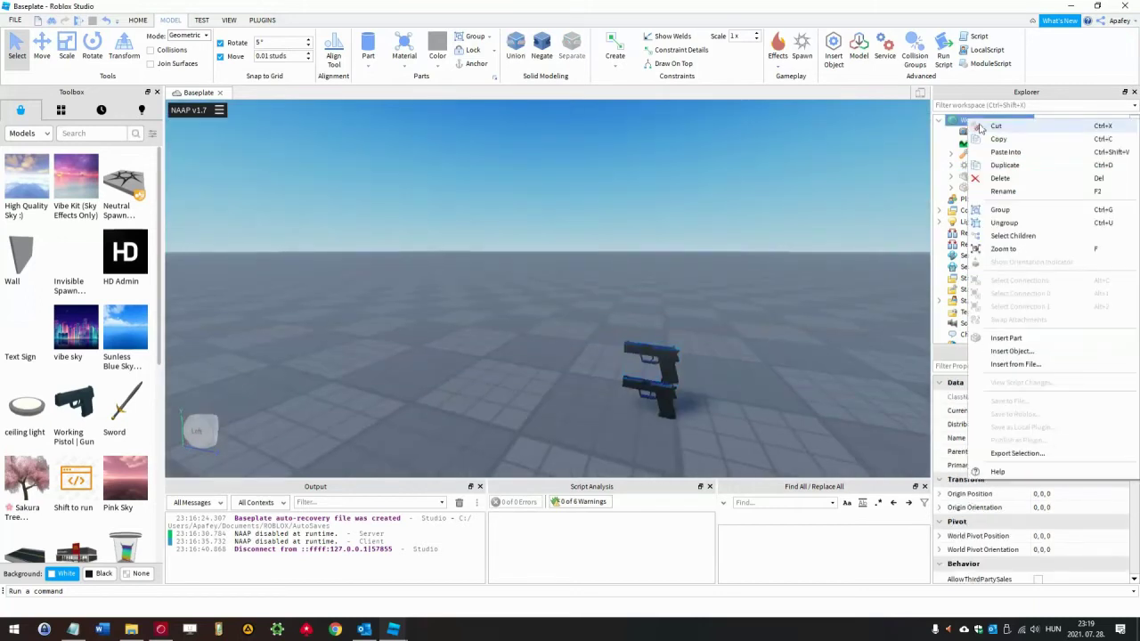
{"action": "left_click", "coordinate": [1006, 151]}
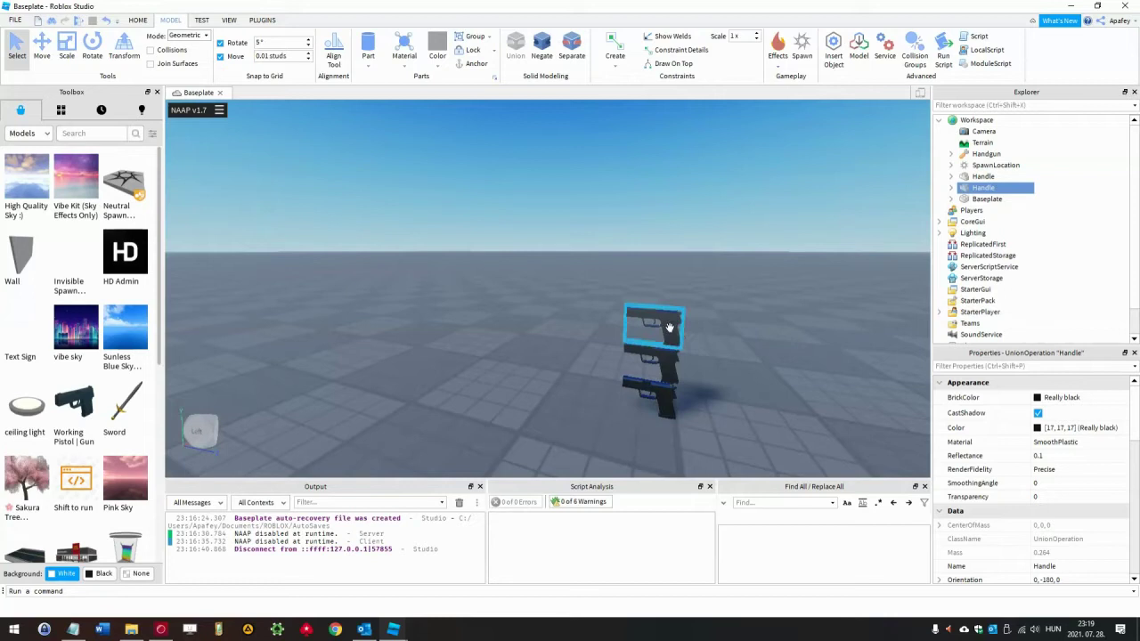
{"action": "key", "text": "F2"}
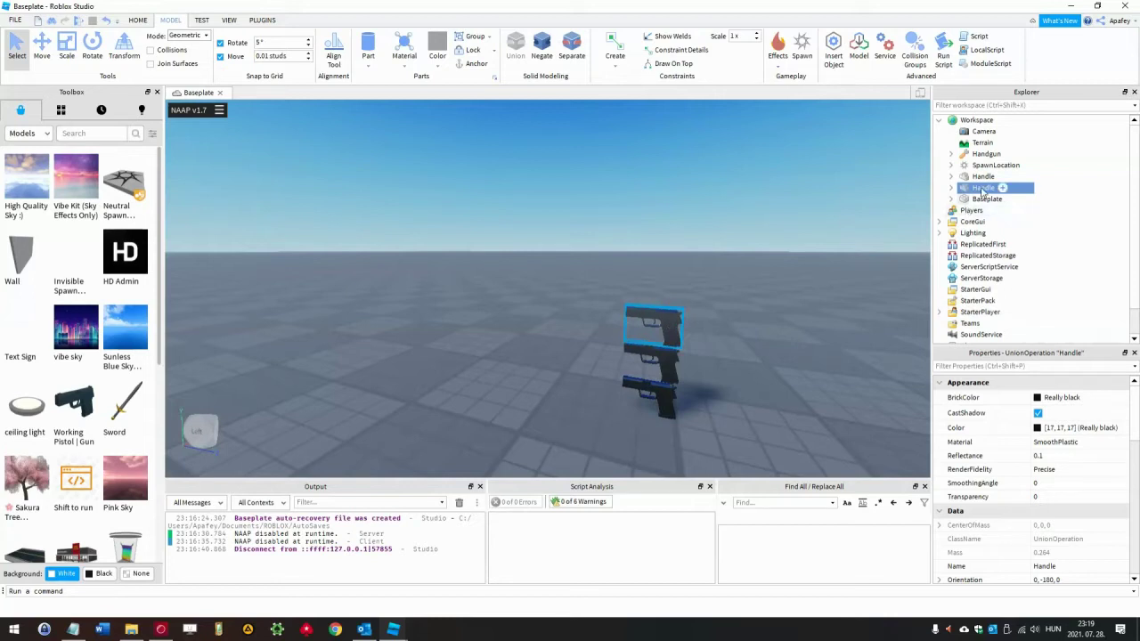
{"action": "type", "text": "F"}
{"action": "type", "text": "un"}
{"action": "key", "text": "Return"}
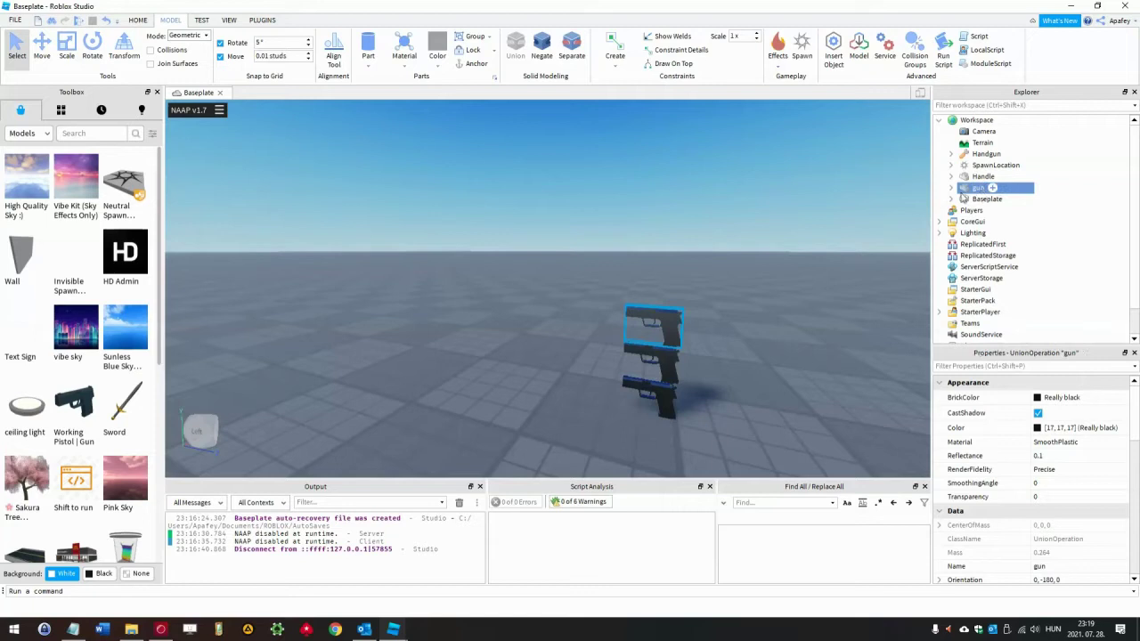
Step: Delete all the sounds and effects inside the gun part and negate the part
{"action": "left_click", "coordinate": [951, 188]}
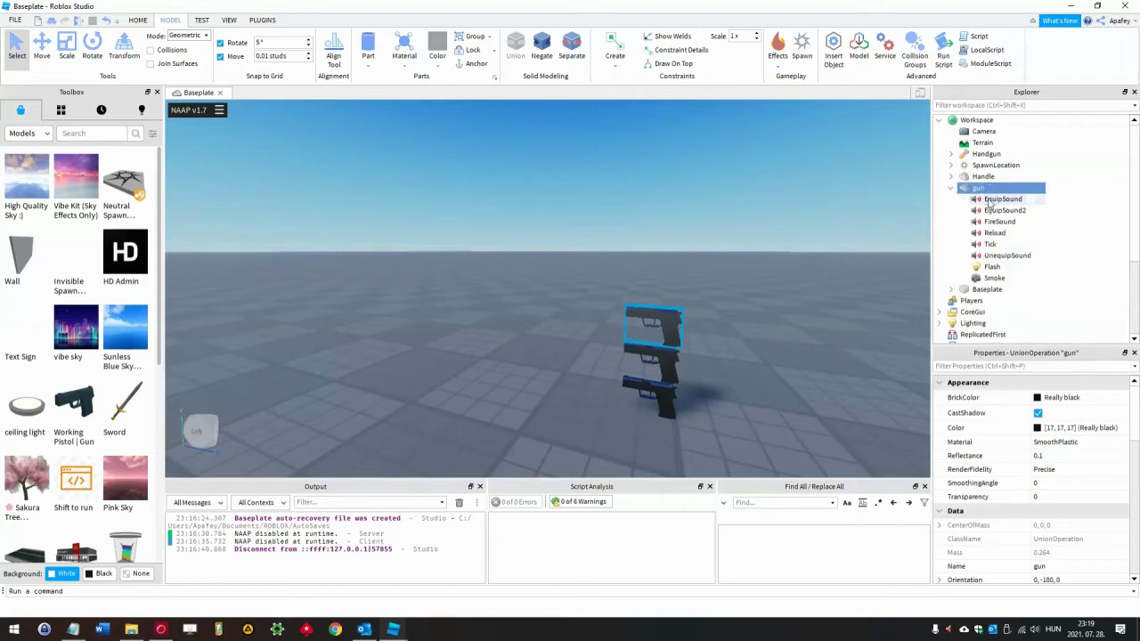
{"action": "left_click", "coordinate": [990, 199]}
{"action": "left_click", "coordinate": [995, 278], "text": "shift"}
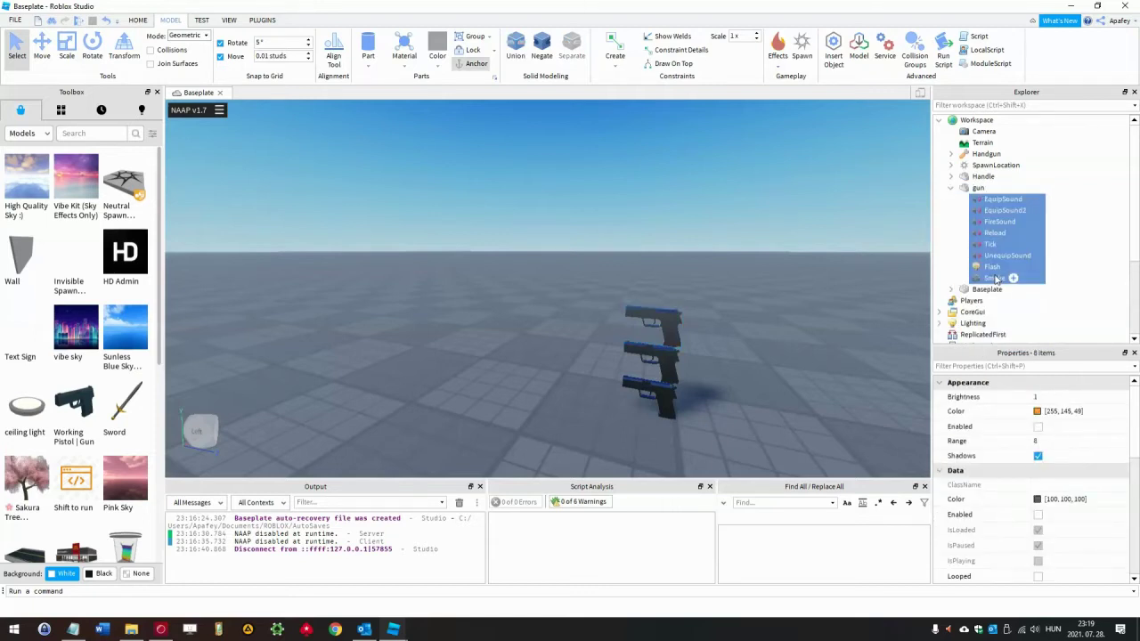
{"action": "key", "text": "Delete"}
{"action": "left_click", "coordinate": [976, 188]}
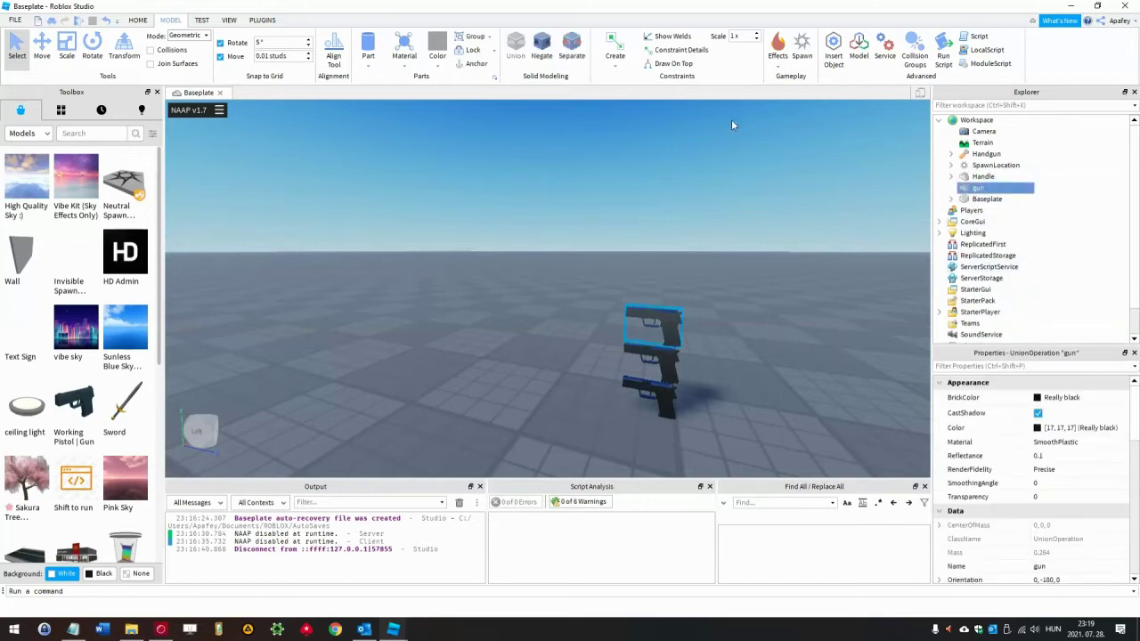
{"action": "left_click", "coordinate": [542, 55]}
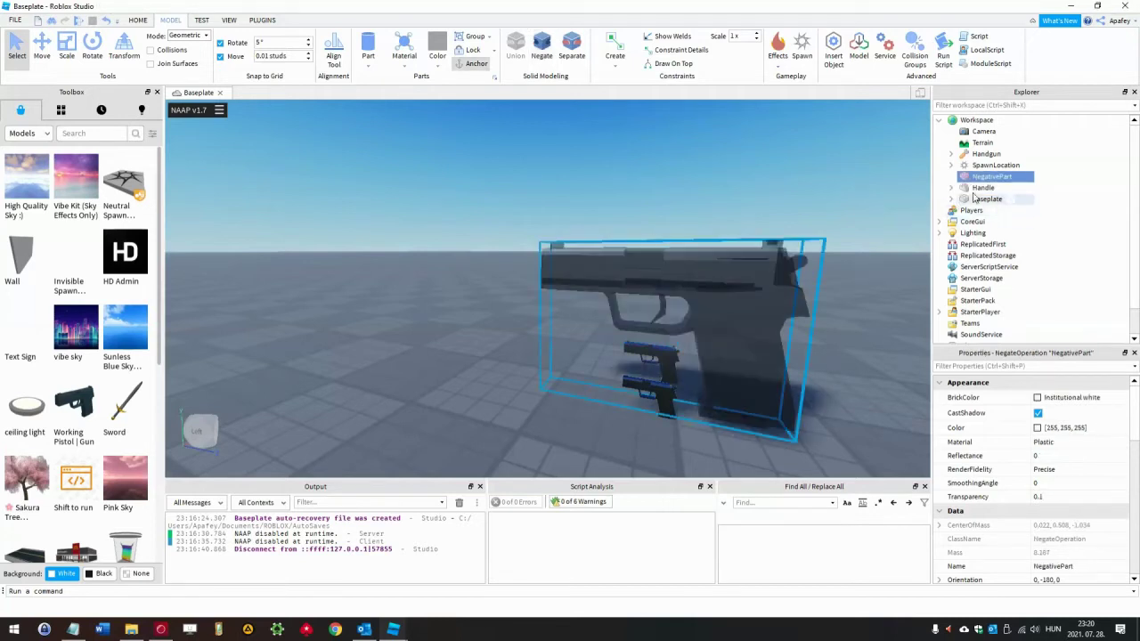
Step: Copy the Handle's size to the NegativePart, setting it to 0.219, 1.115, 1.546
{"action": "left_click", "coordinate": [981, 188]}
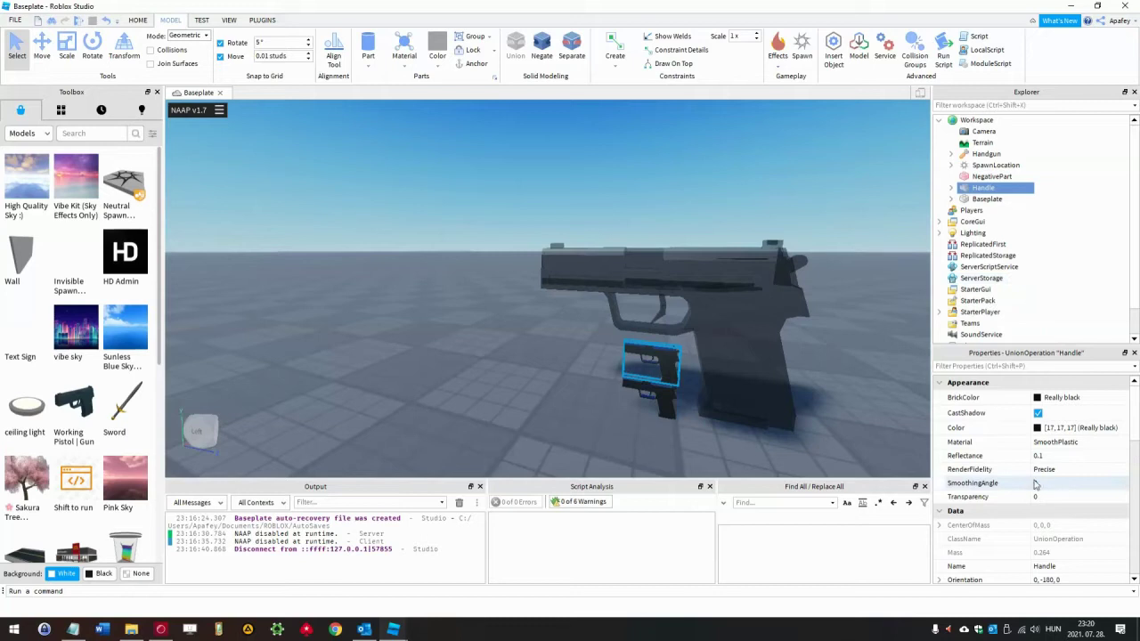
{"action": "scroll", "coordinate": [1037, 479], "scroll_direction": "down", "scroll_amount": 3}
{"action": "scroll", "coordinate": [1037, 478], "scroll_direction": "down", "scroll_amount": 5}
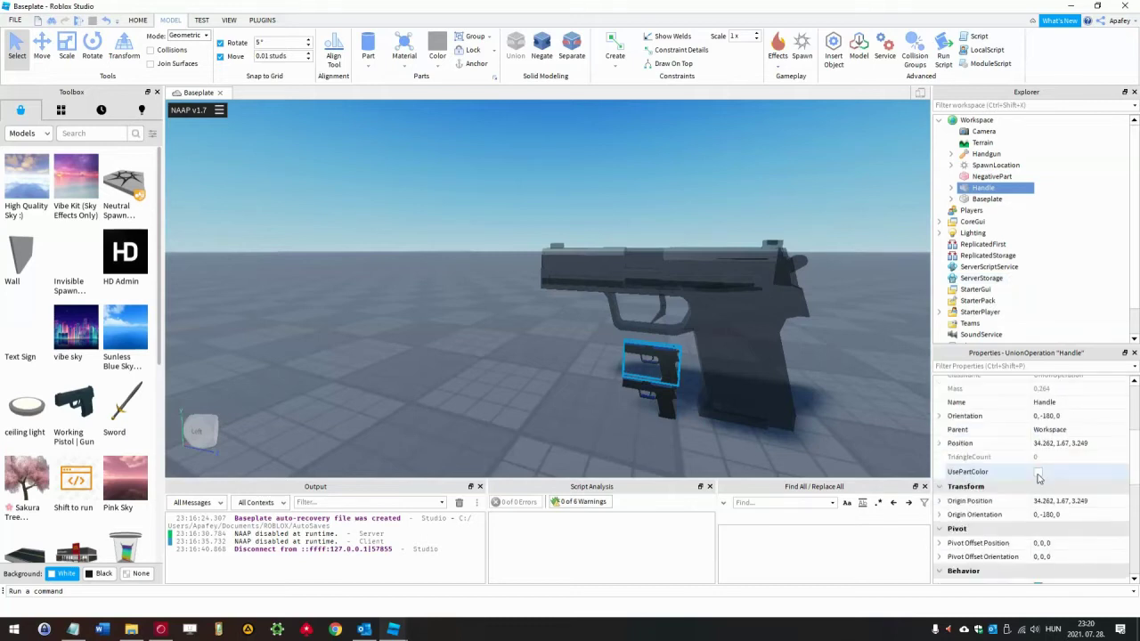
{"action": "scroll", "coordinate": [1037, 472], "scroll_direction": "down", "scroll_amount": 2}
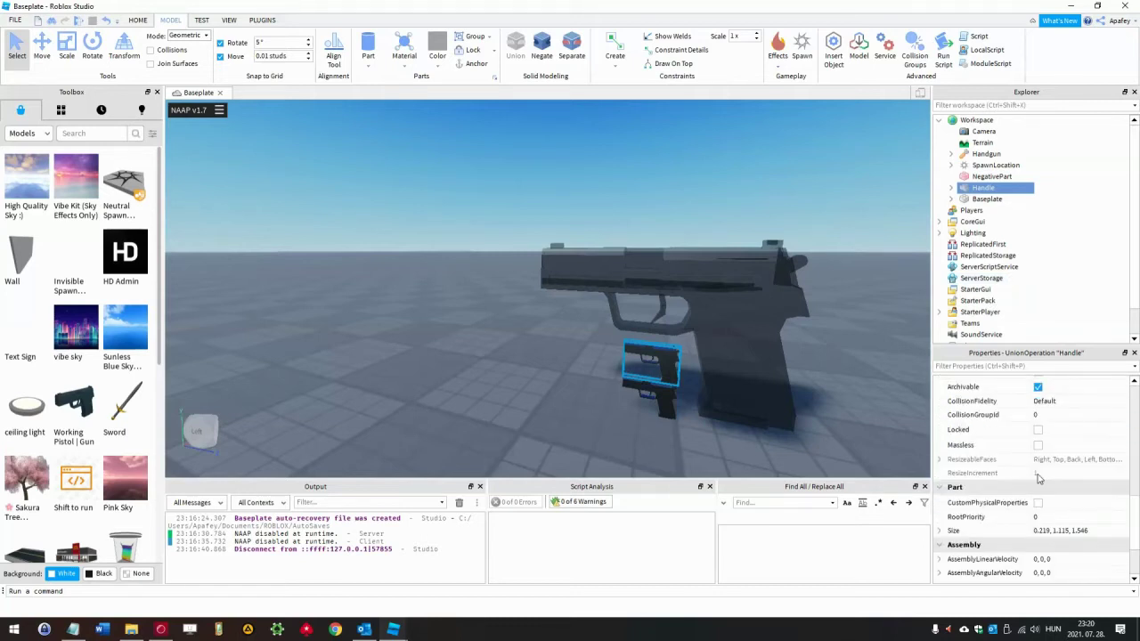
{"action": "left_click", "coordinate": [1106, 532]}
{"action": "key", "text": "ctrl+c"}
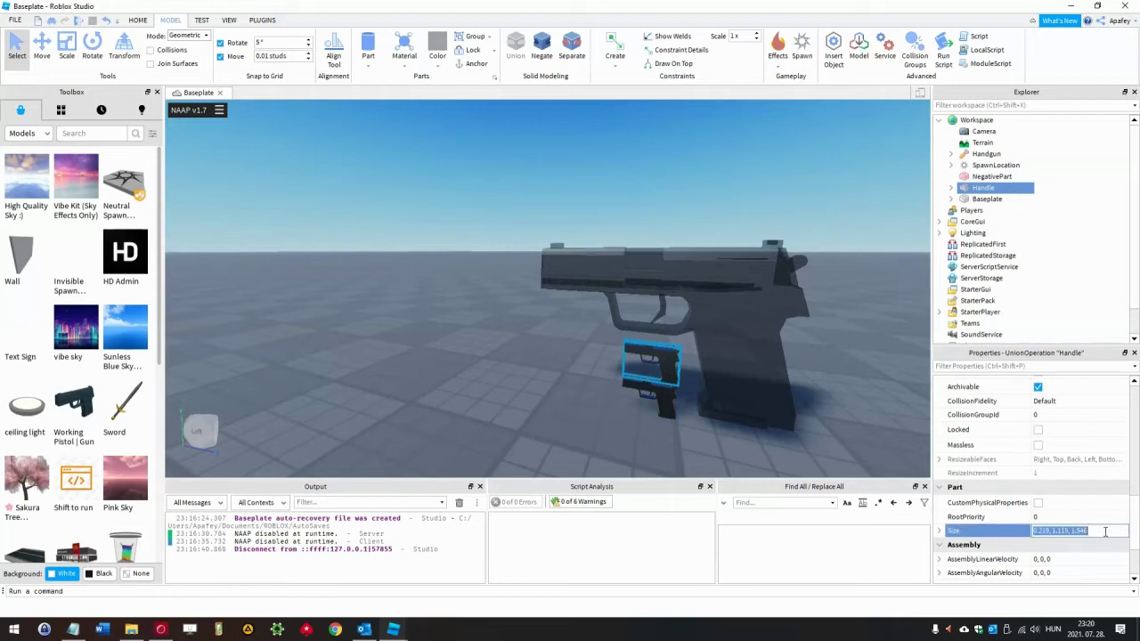
{"action": "left_click", "coordinate": [994, 179]}
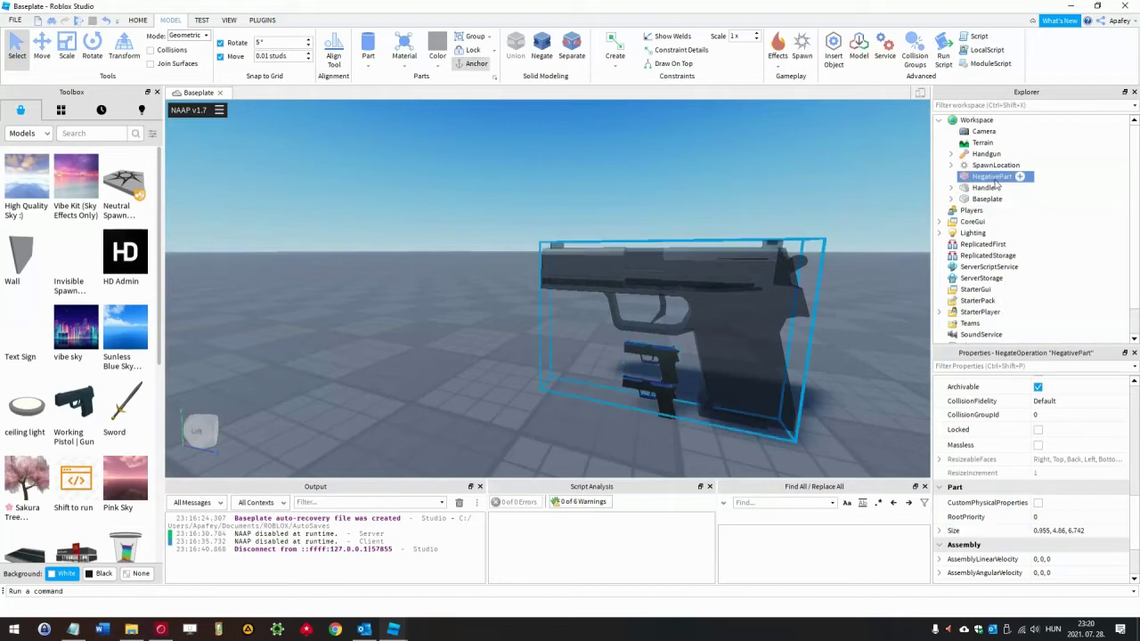
{"action": "left_click", "coordinate": [1105, 531]}
{"action": "key", "text": "ctrl+v"}
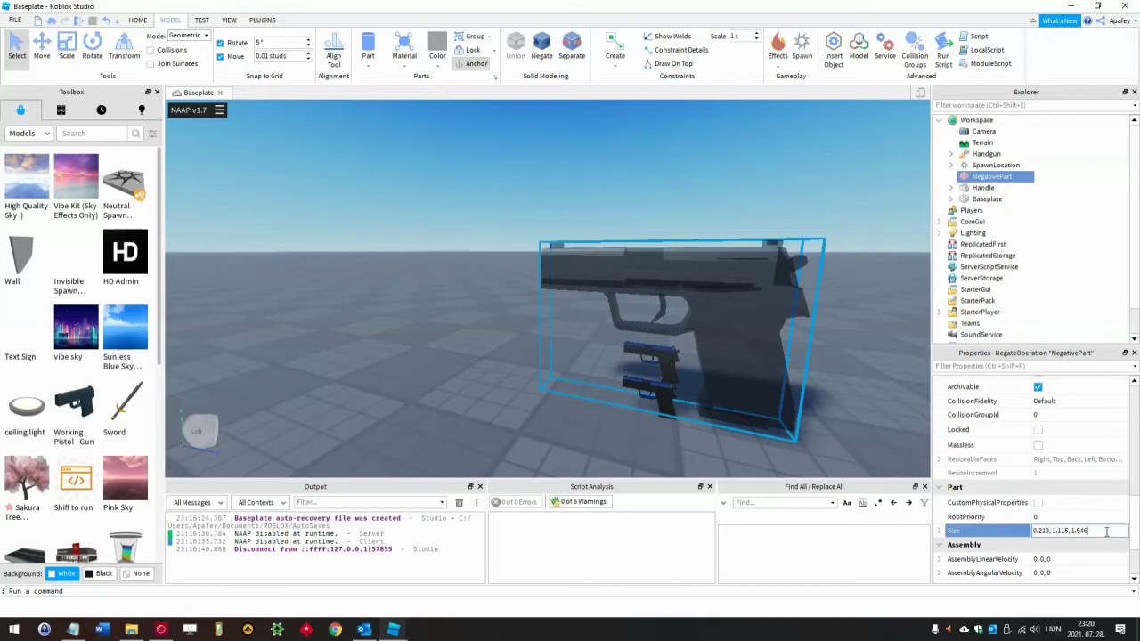
{"action": "key", "text": "Return"}
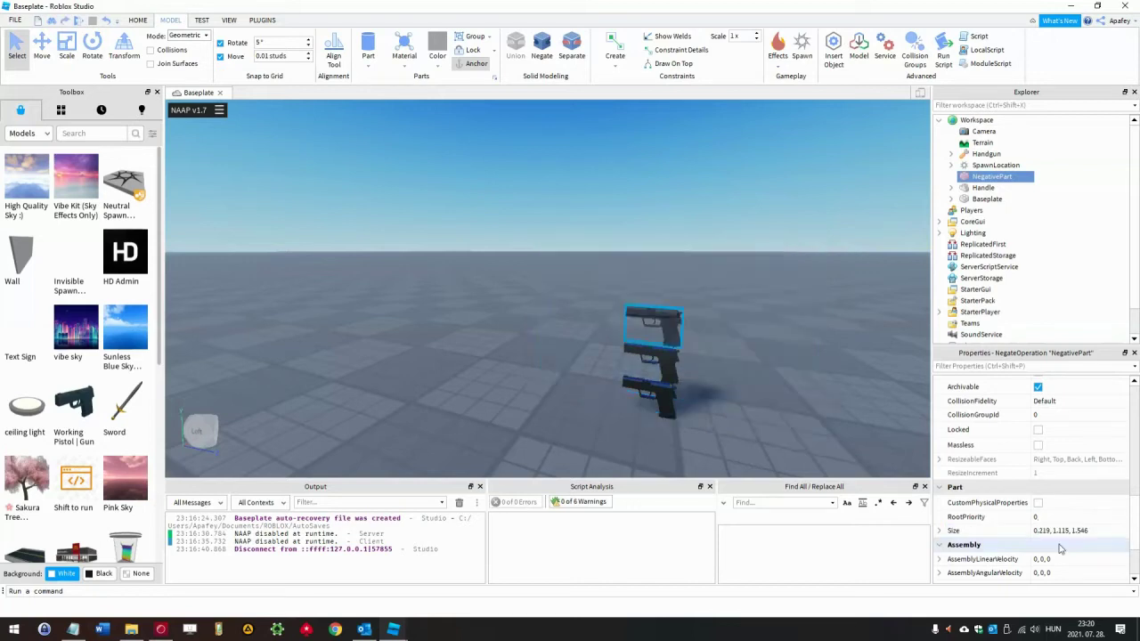
Step: Scale the NegativePart up proportionally to about 0.256, 1.303, 1.806
{"action": "scroll", "coordinate": [1060, 548], "scroll_direction": "down", "scroll_amount": 2}
{"action": "left_click", "coordinate": [66, 45]}
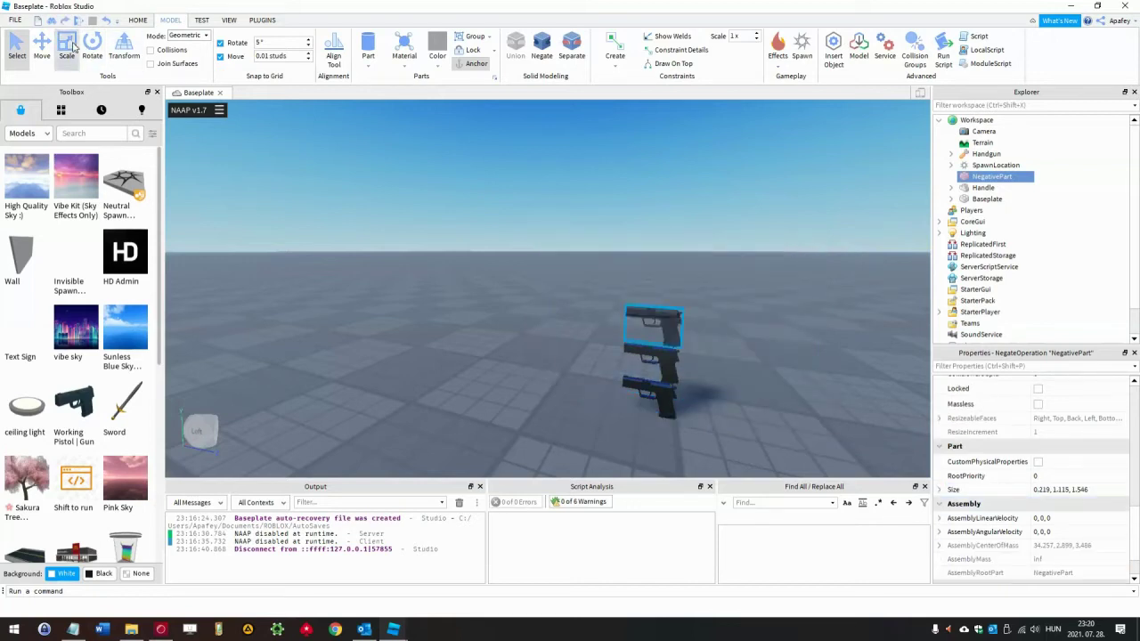
{"action": "left_click_drag", "start_coordinate": [654, 286], "coordinate": [653, 281], "text": "shift"}
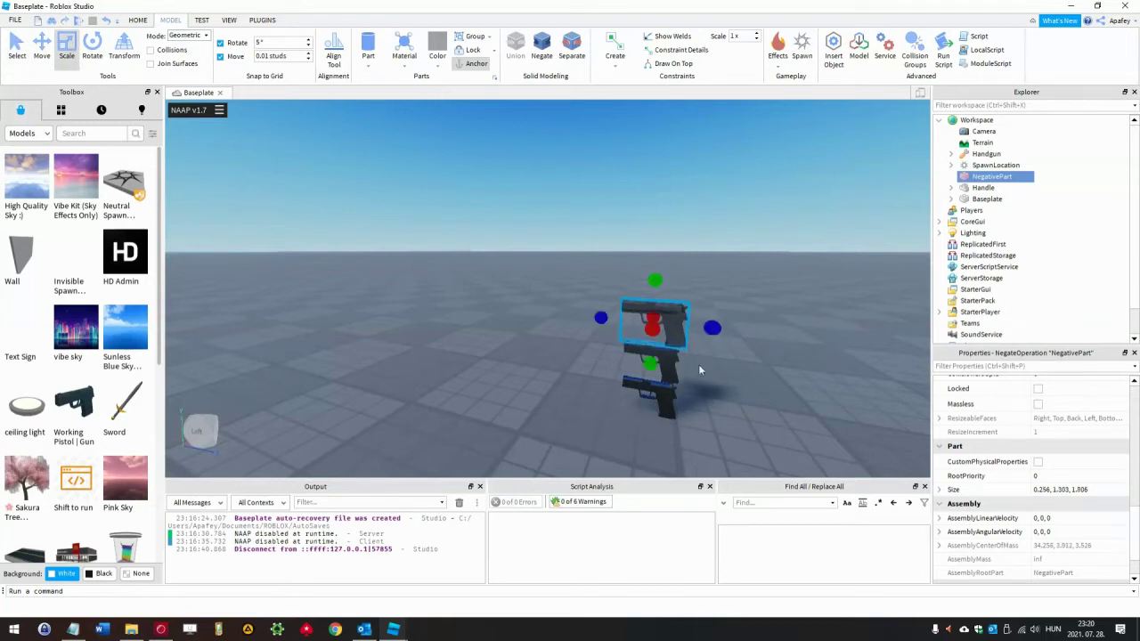
Step: Copy the Handle's position to the NegativePart, setting it to 34.262, 1.67, 3.249
{"action": "left_click", "coordinate": [983, 188]}
{"action": "scroll", "coordinate": [1076, 522], "scroll_direction": "up", "scroll_amount": 4}
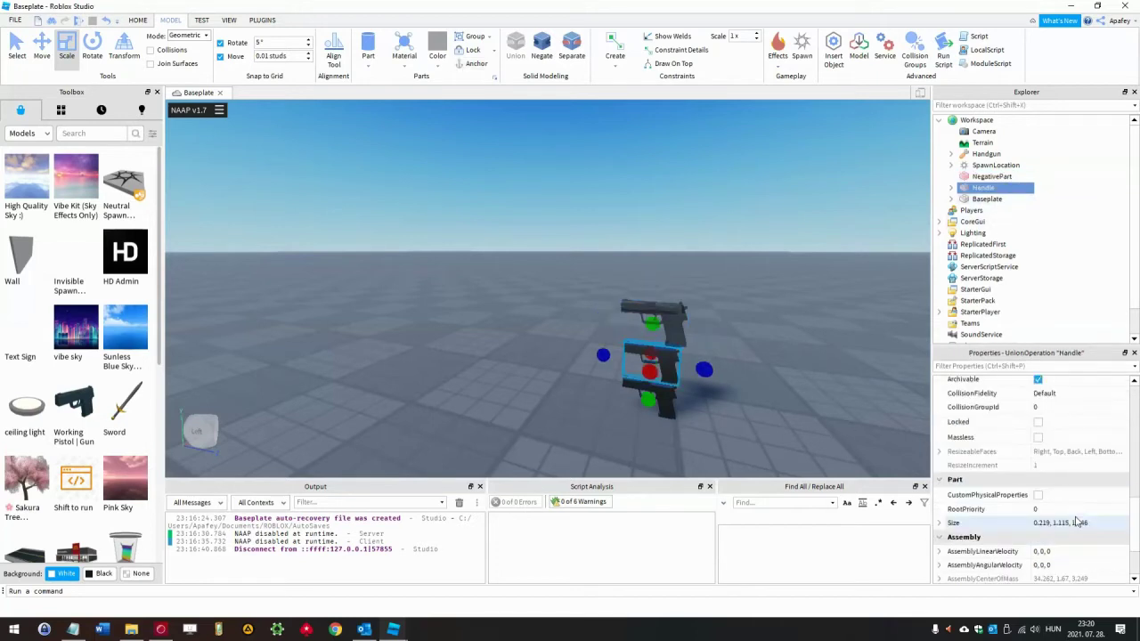
{"action": "scroll", "coordinate": [1076, 522], "scroll_direction": "up", "scroll_amount": 4}
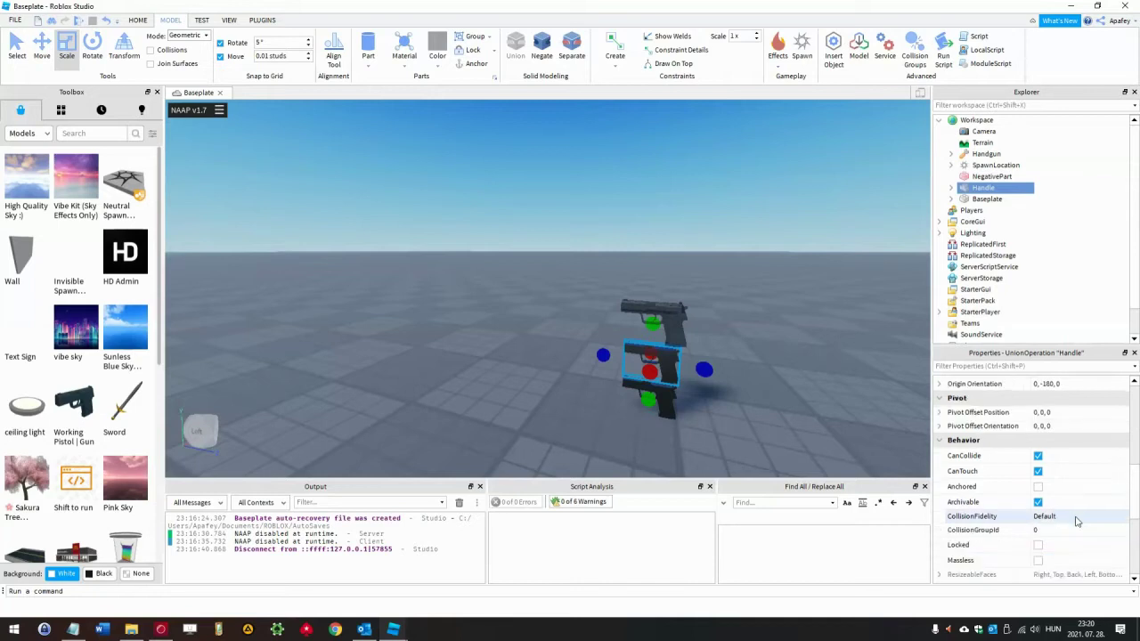
{"action": "left_click", "coordinate": [1082, 437]}
{"action": "double_click", "coordinate": [1101, 436]}
{"action": "key", "text": "ctrl+c"}
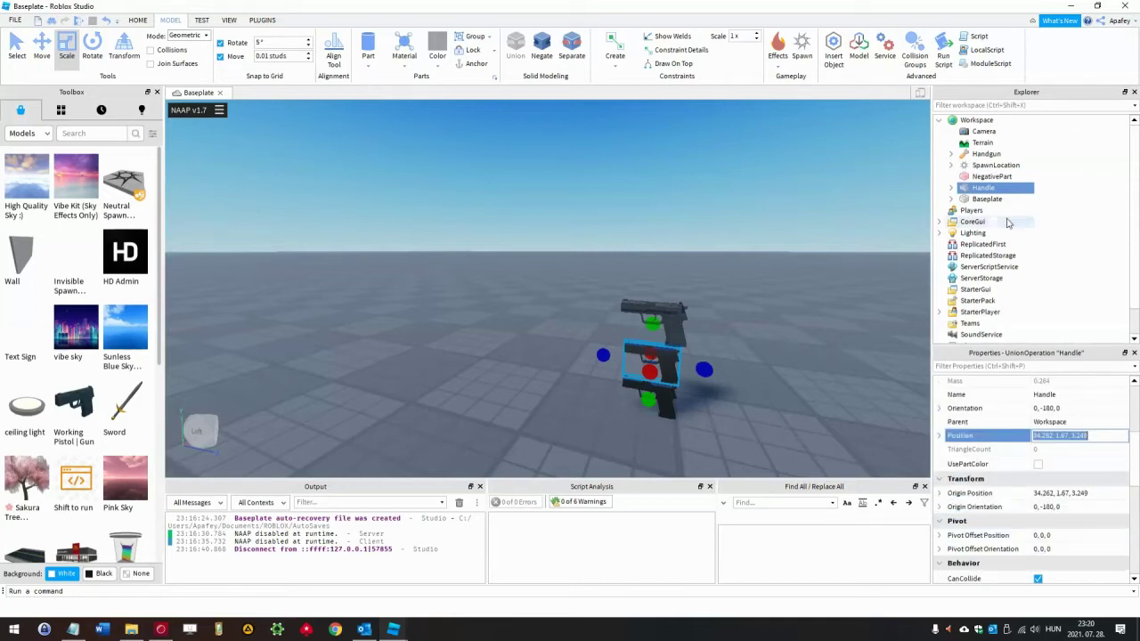
{"action": "left_click", "coordinate": [991, 176]}
{"action": "double_click", "coordinate": [1099, 436]}
{"action": "key", "text": "ctrl+v"}
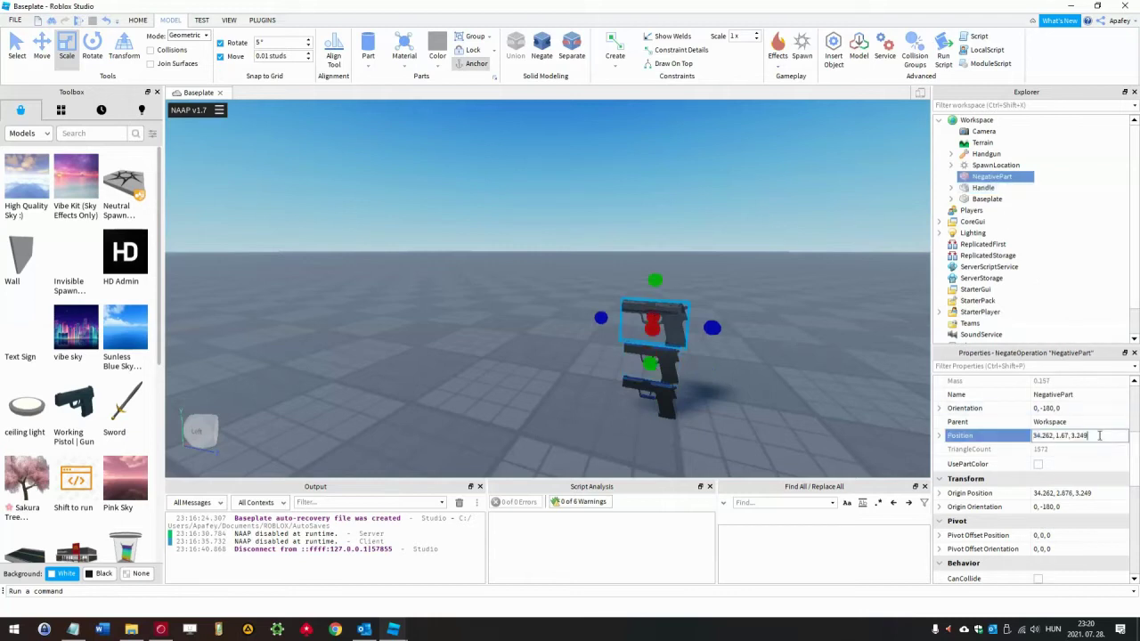
{"action": "key", "text": "Return"}
Step: Scale the NegativePart down slightly so it is only a little larger than the Handle
{"action": "right_click_drag", "start_coordinate": [750, 408], "coordinate": [750, 408]}
{"action": "scroll", "coordinate": [750, 408], "scroll_direction": "up", "scroll_amount": 4}
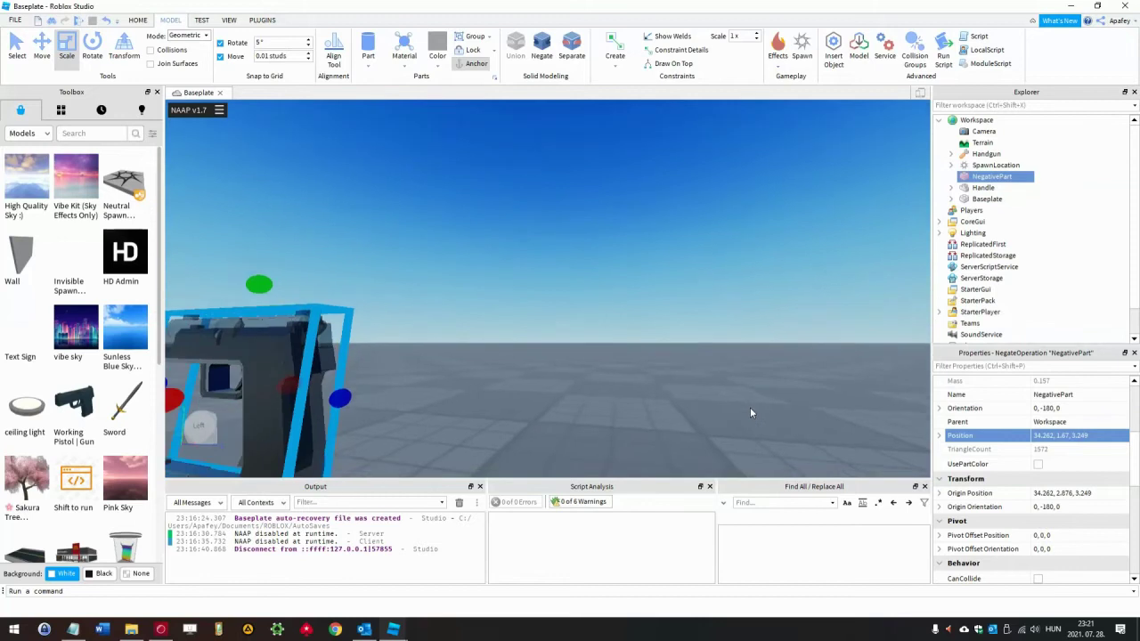
{"action": "left_click_drag", "start_coordinate": [256, 292], "coordinate": [257, 295]}
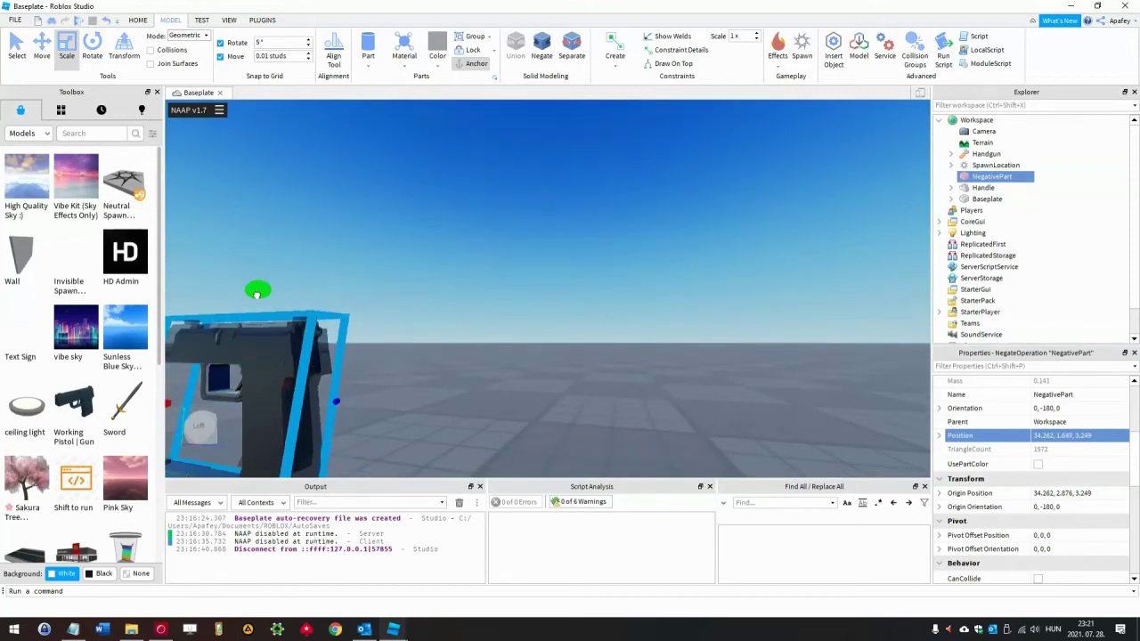
Step: Set the NegativePart's position to 0, 3, 0
{"action": "key", "text": "f"}
{"action": "left_click", "coordinate": [1103, 436]}
{"action": "type", "text": "0, 3, 0"}
{"action": "key", "text": "Return"}
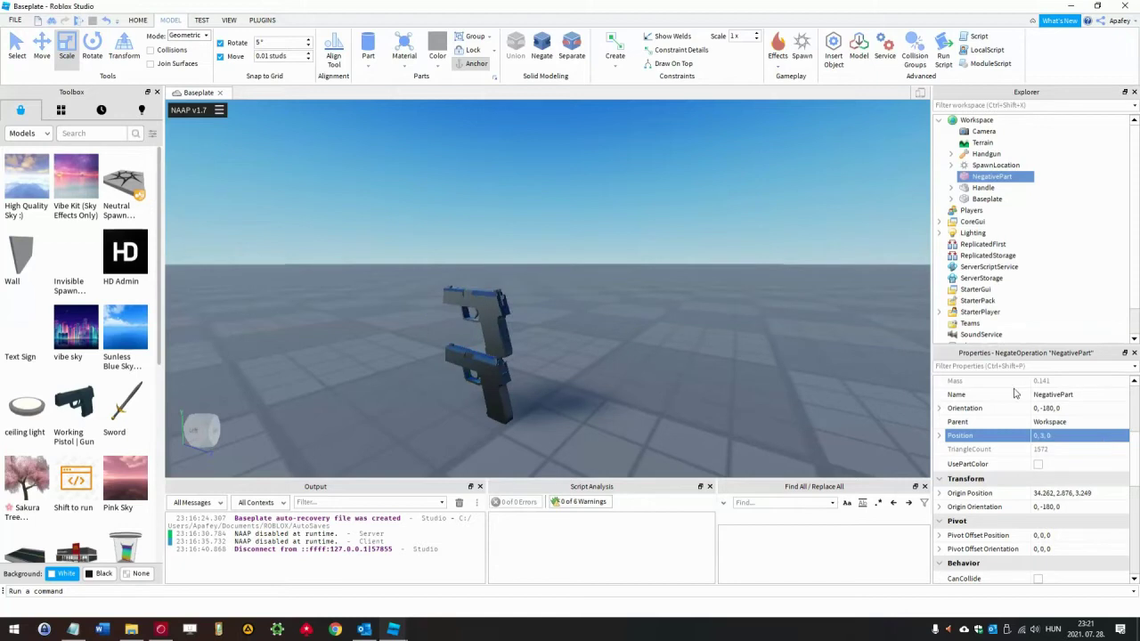
Step: Insert a cylinder part into the Workspace and rename it "holder"
{"action": "key", "text": "f"}
{"action": "key", "text": "a"}
{"action": "right_click_drag", "start_coordinate": [693, 362], "coordinate": [692, 362]}
{"action": "key", "text": "w"}
{"action": "key", "text": "w"}
{"action": "key", "text": "s"}
{"action": "left_click", "coordinate": [684, 351]}
{"action": "left_click", "coordinate": [368, 48]}
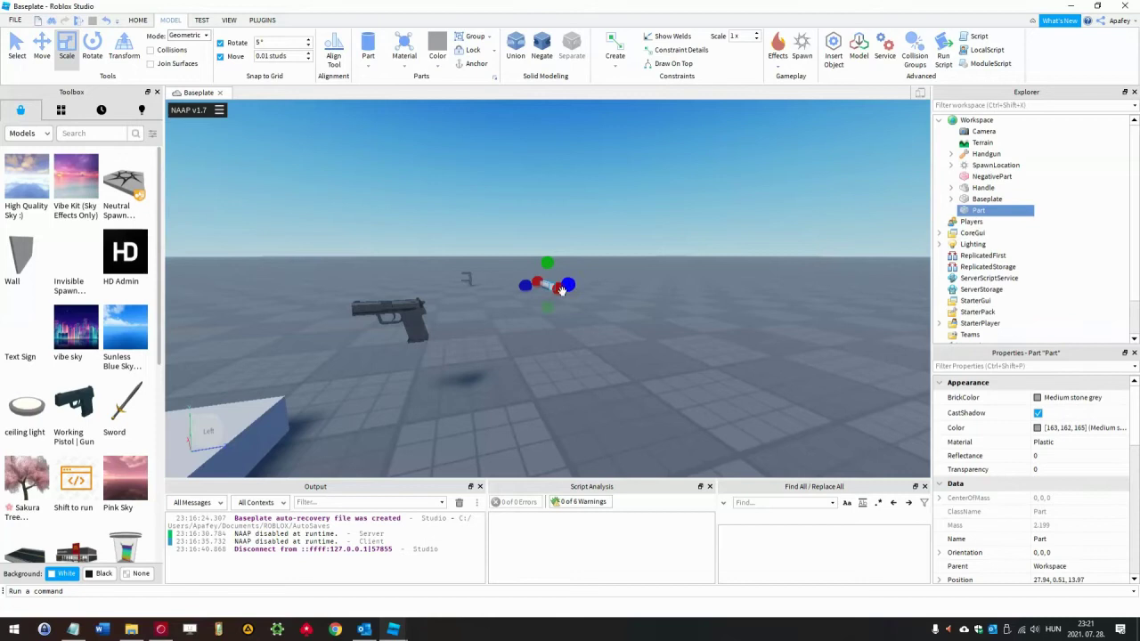
{"action": "double_click", "coordinate": [978, 213]}
{"action": "type", "text": "holder"}
{"action": "key", "text": "Return"}
Step: Set the holder cylinder's position to 0, 3, 0
{"action": "left_click", "coordinate": [1101, 583]}
{"action": "type", "text": "0"}
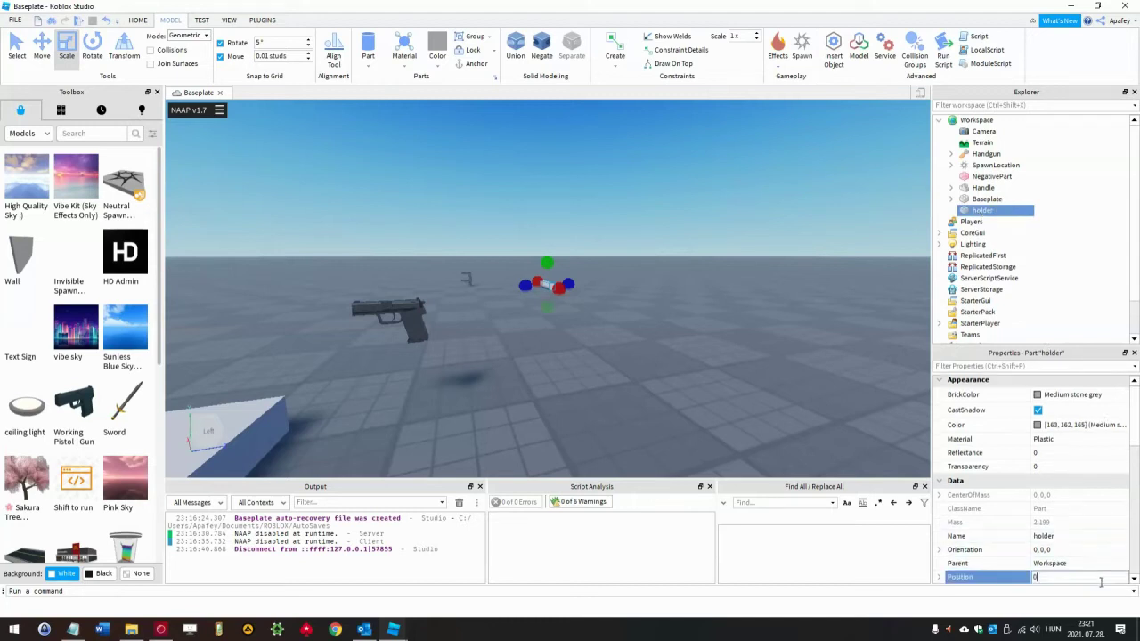
{"action": "type", "text": ", 3, 0"}
{"action": "key", "text": "Return"}
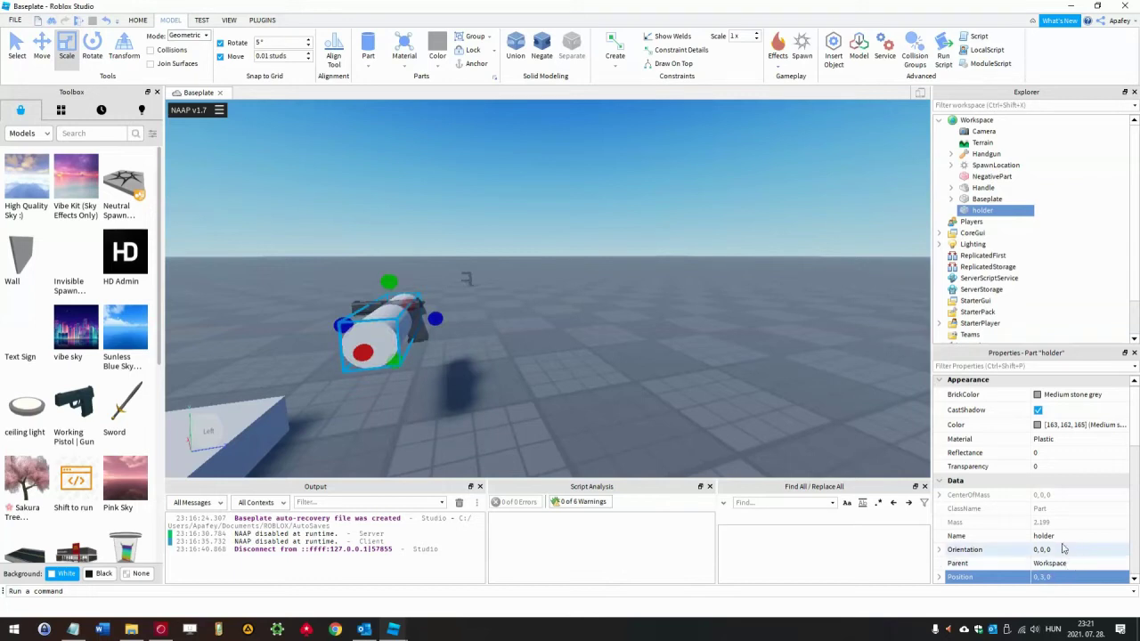
{"action": "left_click", "coordinate": [989, 177], "text": "ctrl"}
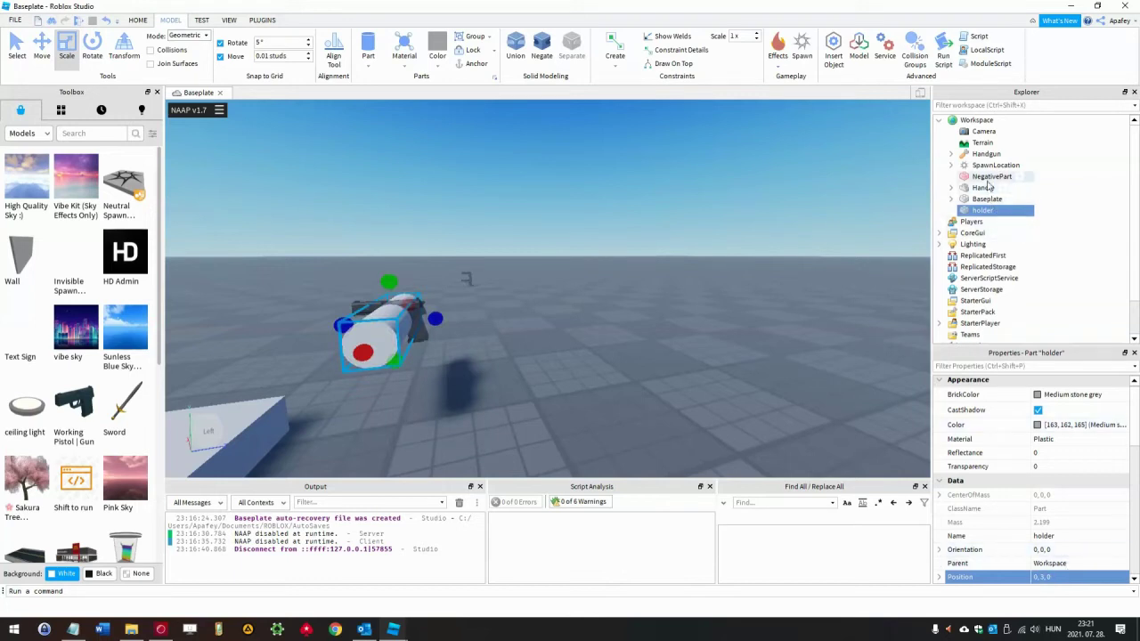
{"action": "right_click", "coordinate": [987, 179]}
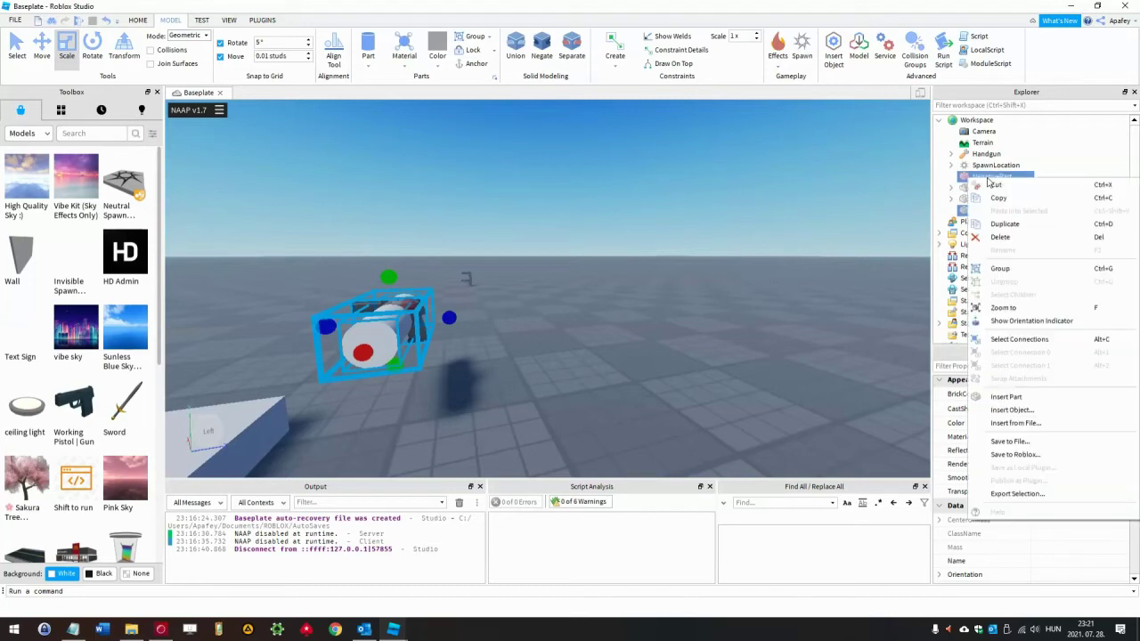
{"action": "left_click", "coordinate": [909, 226]}
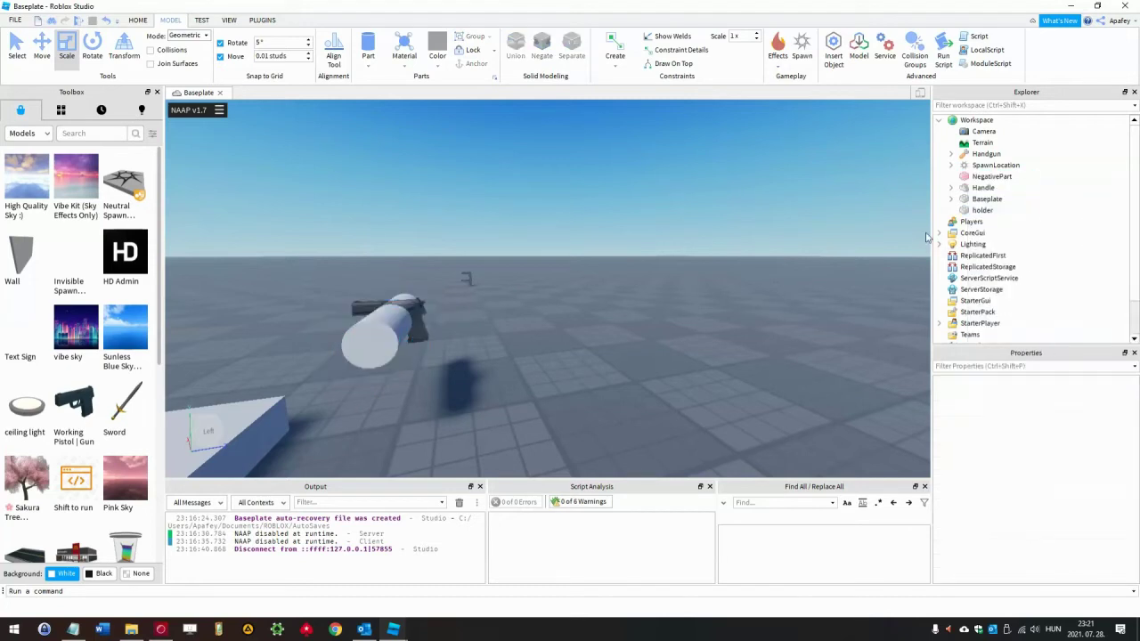
Step: Set the holder cylinder's size to 0.4, 2.5, 2.5
{"action": "left_click", "coordinate": [987, 211]}
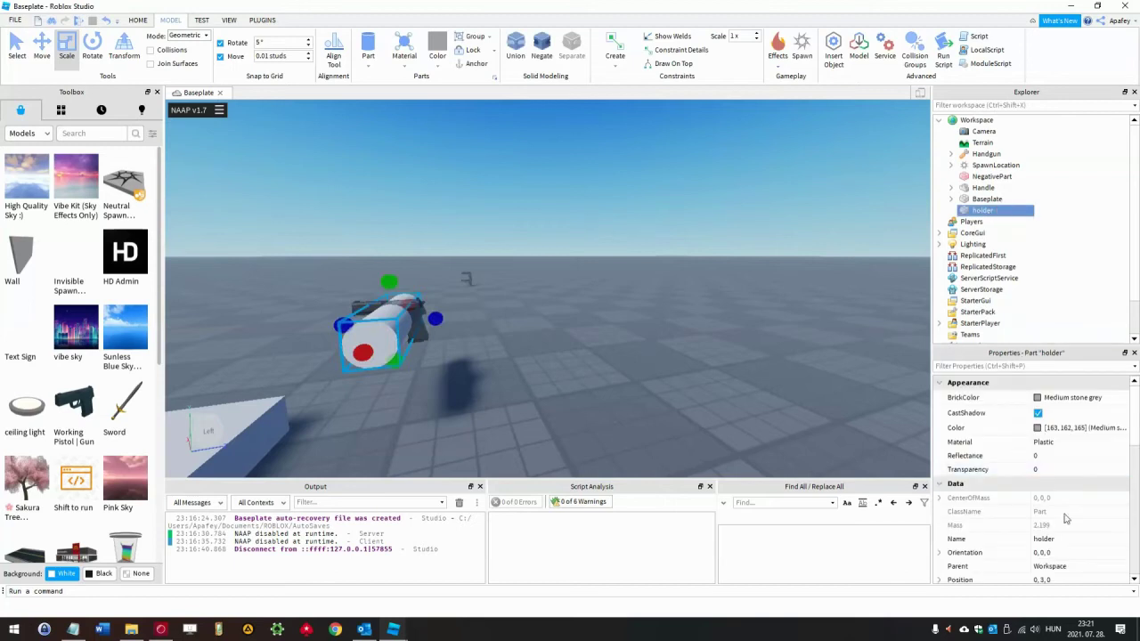
{"action": "scroll", "coordinate": [1069, 499], "scroll_direction": "down", "scroll_amount": 5}
{"action": "scroll", "coordinate": [1068, 519], "scroll_direction": "down", "scroll_amount": 3}
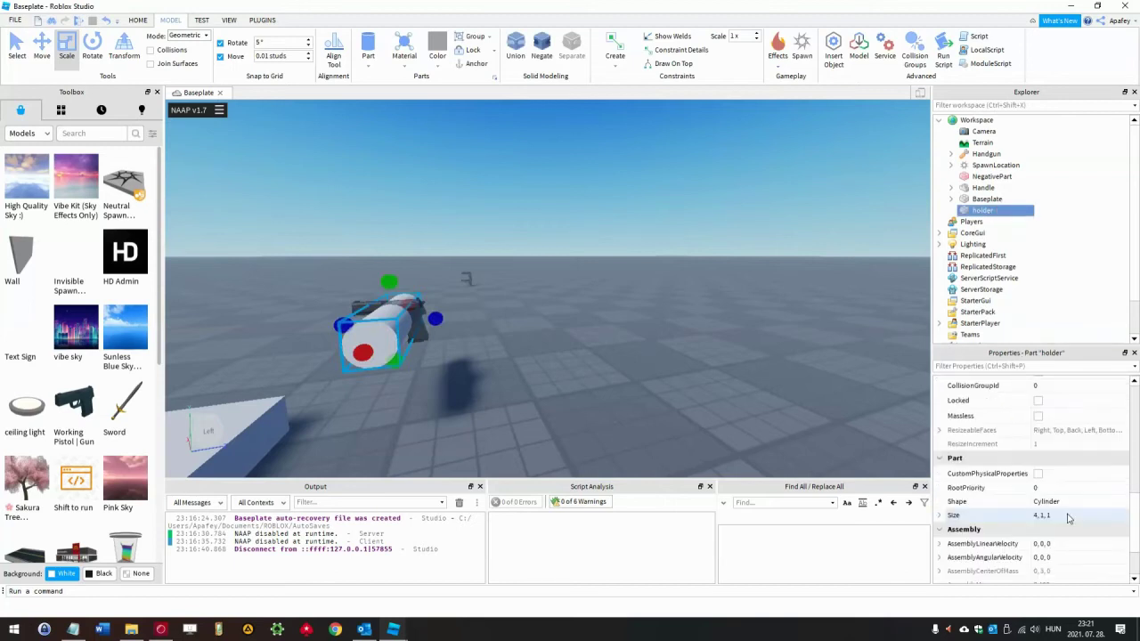
{"action": "left_click", "coordinate": [1068, 518]}
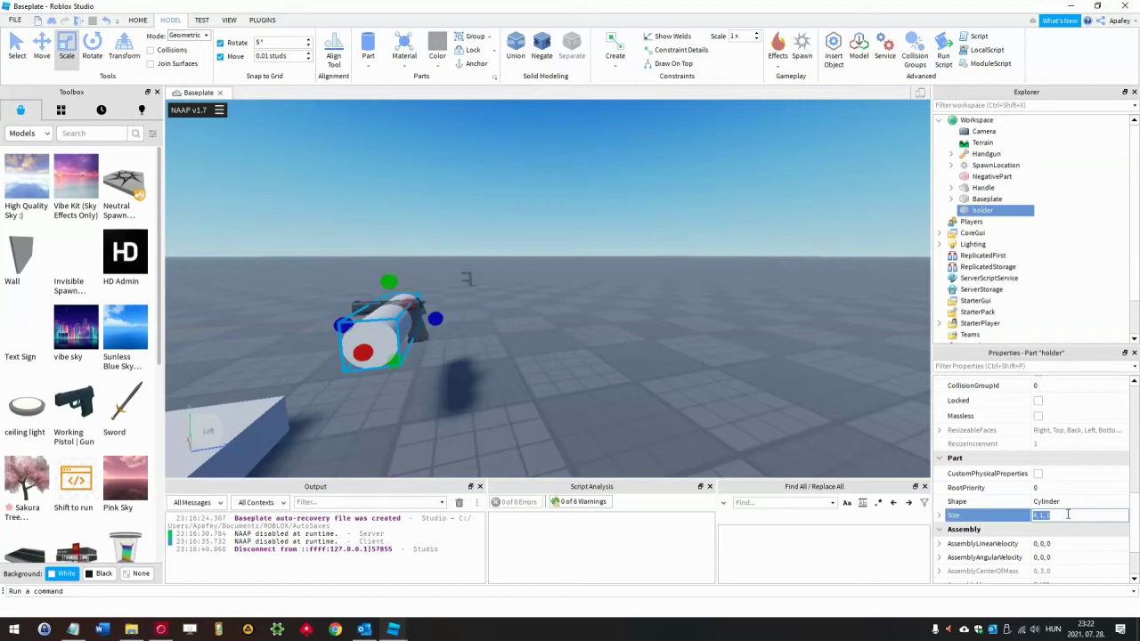
{"action": "key", "text": "BackSpace"}
{"action": "type", "text": ".4,3,3"}
{"action": "key", "text": "Return"}
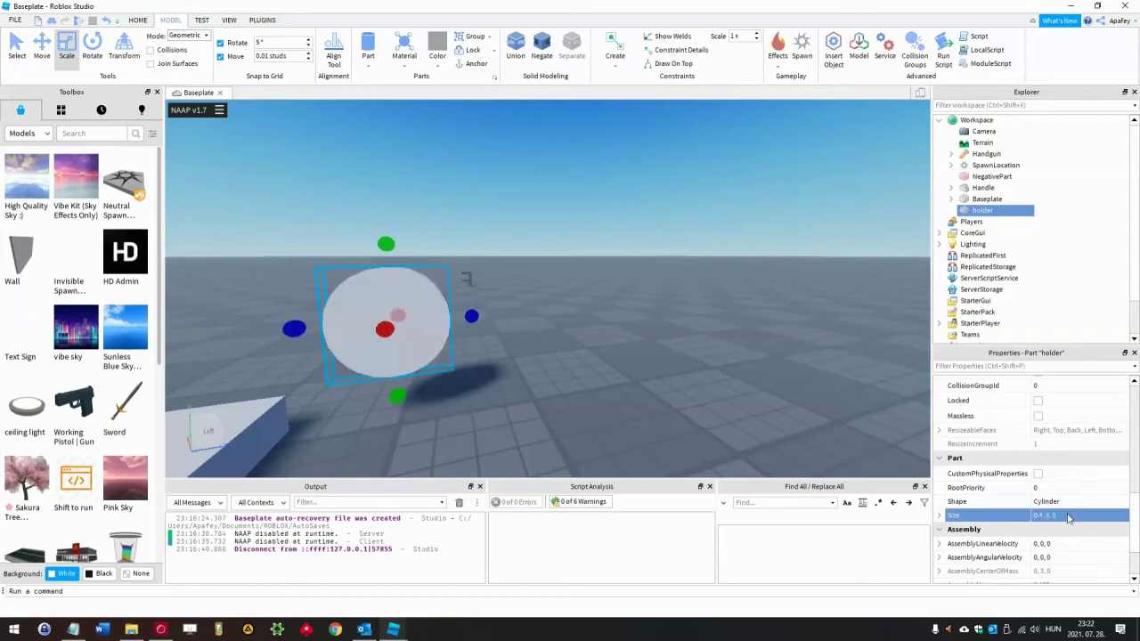
{"action": "left_click", "coordinate": [1062, 515]}
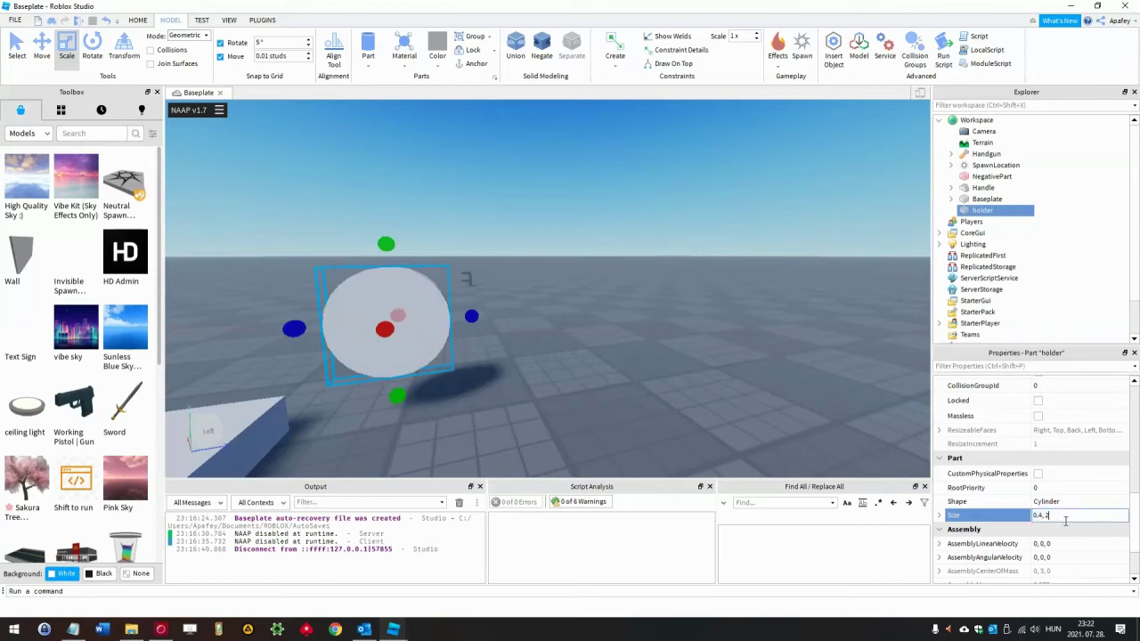
{"action": "key", "text": "Return"}
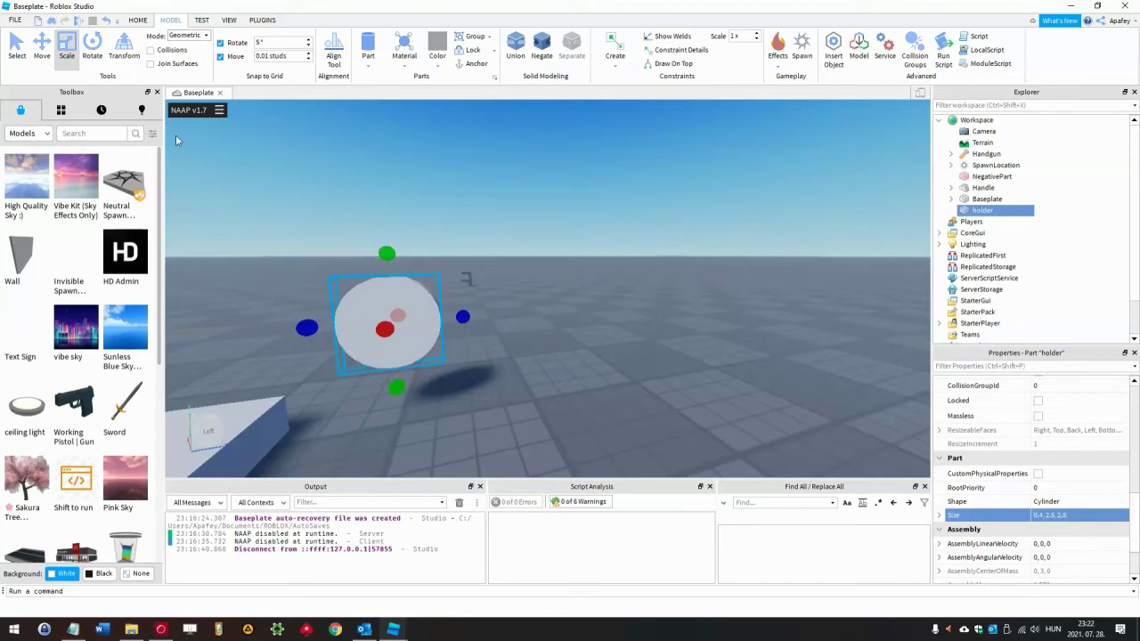
Step: Shift the holder disc along the X axis to about 0.216 so the handgun sits partly out of its flat face
{"action": "left_click", "coordinate": [49, 53]}
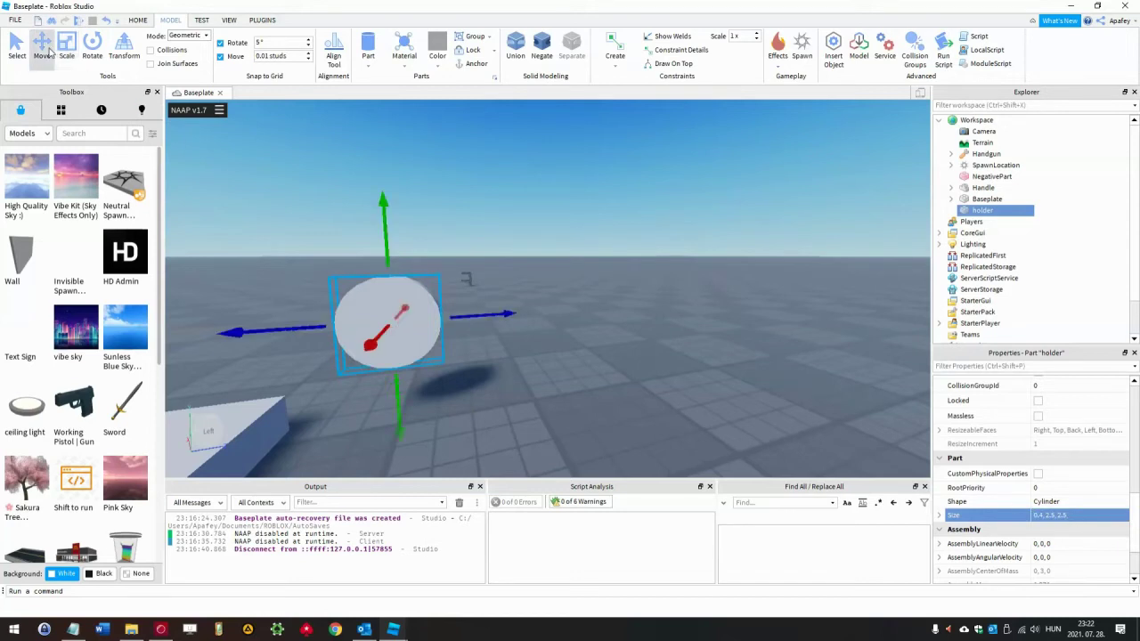
{"action": "left_click_drag", "start_coordinate": [369, 347], "coordinate": [376, 343]}
{"action": "key", "text": "w"}
{"action": "right_click_drag", "start_coordinate": [431, 393], "coordinate": [432, 395]}
{"action": "key", "text": "a"}
{"action": "key", "text": "s"}
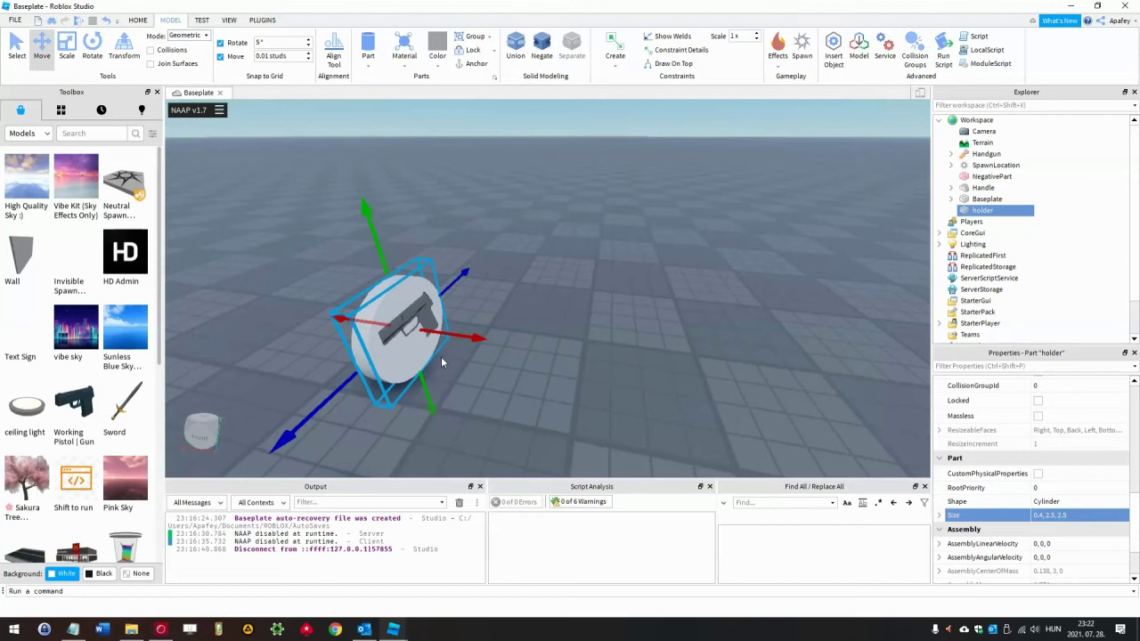
{"action": "left_click_drag", "start_coordinate": [475, 341], "coordinate": [475, 341]}
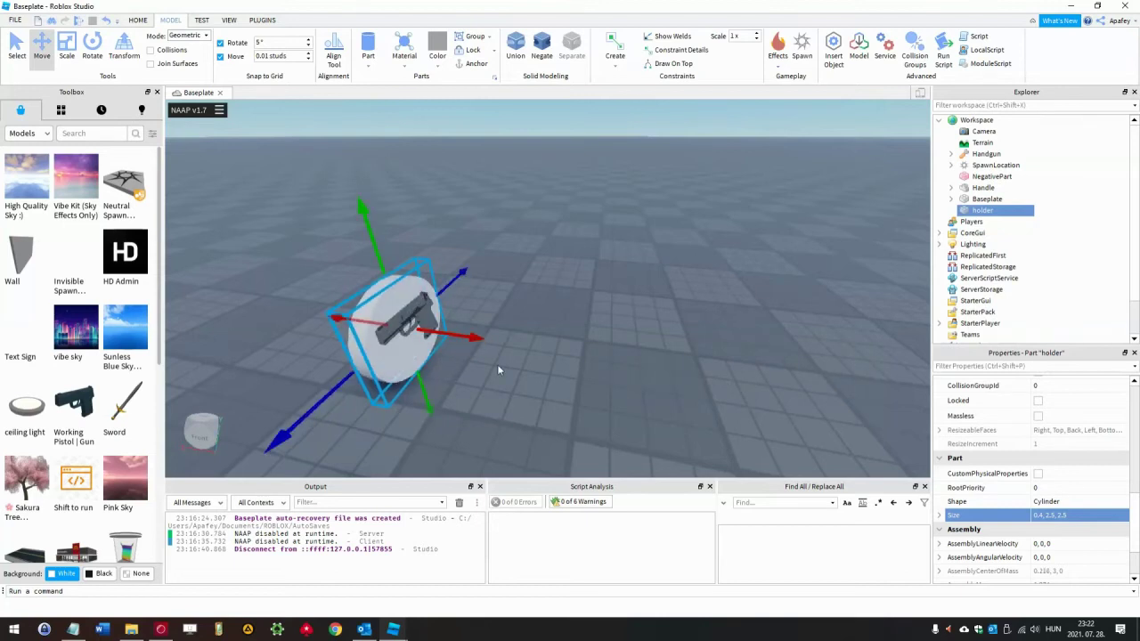
Step: Union the NegativePart with the holder disc to cut the gun-shaped recess
{"action": "right_click_drag", "start_coordinate": [498, 365], "coordinate": [498, 365]}
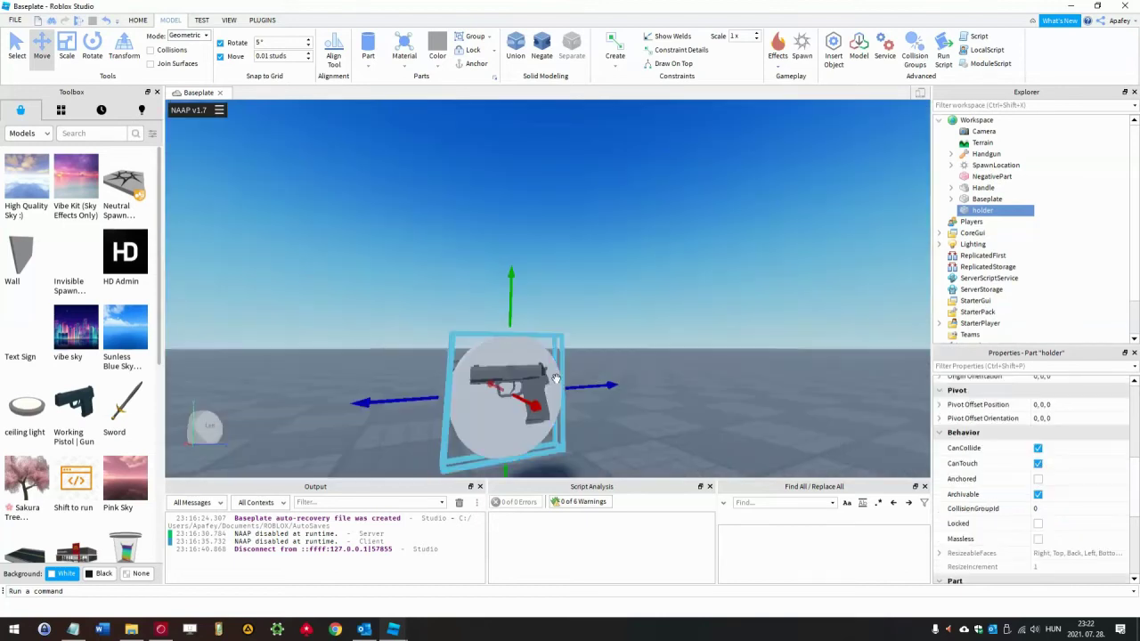
{"action": "left_click", "coordinate": [540, 380], "text": "ctrl"}
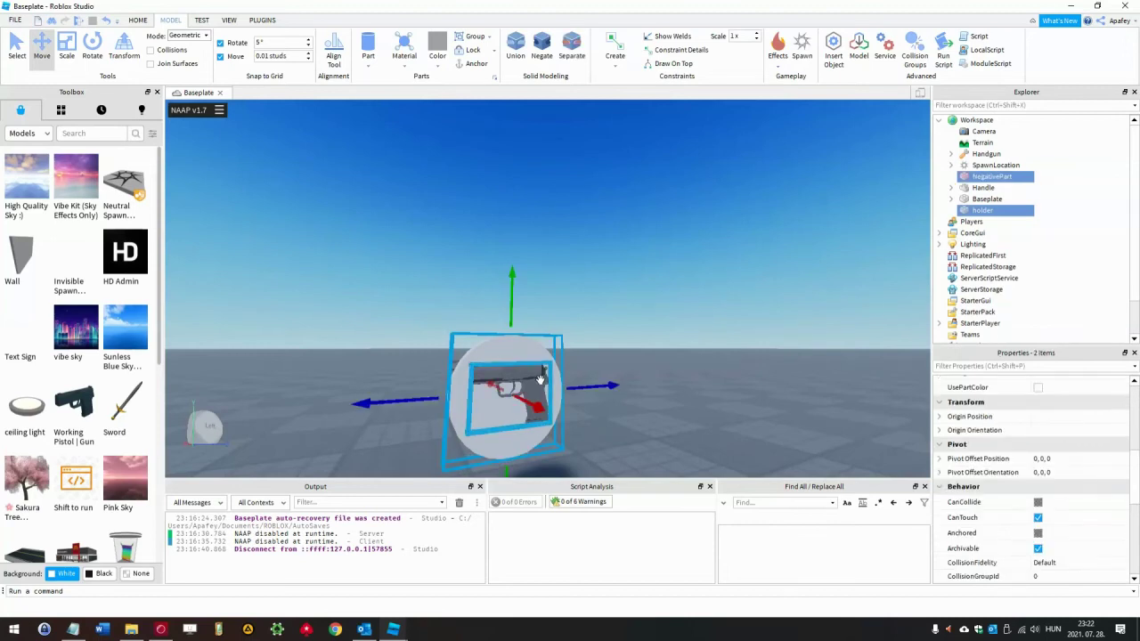
{"action": "left_click", "coordinate": [517, 49]}
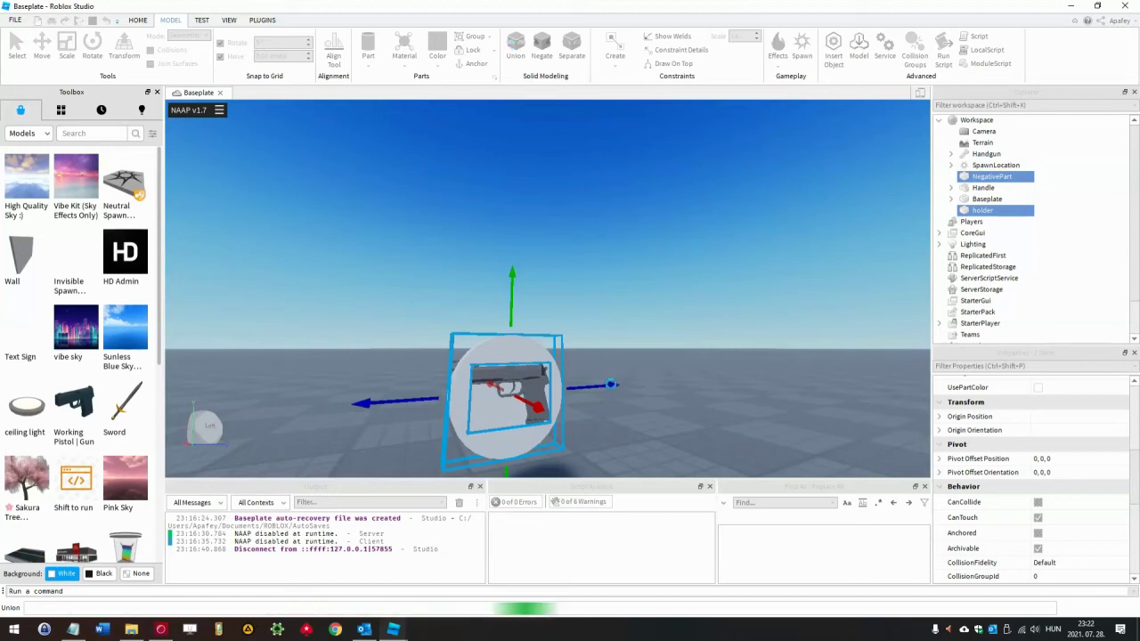
{"action": "right_click_drag", "start_coordinate": [617, 413], "coordinate": [616, 411]}
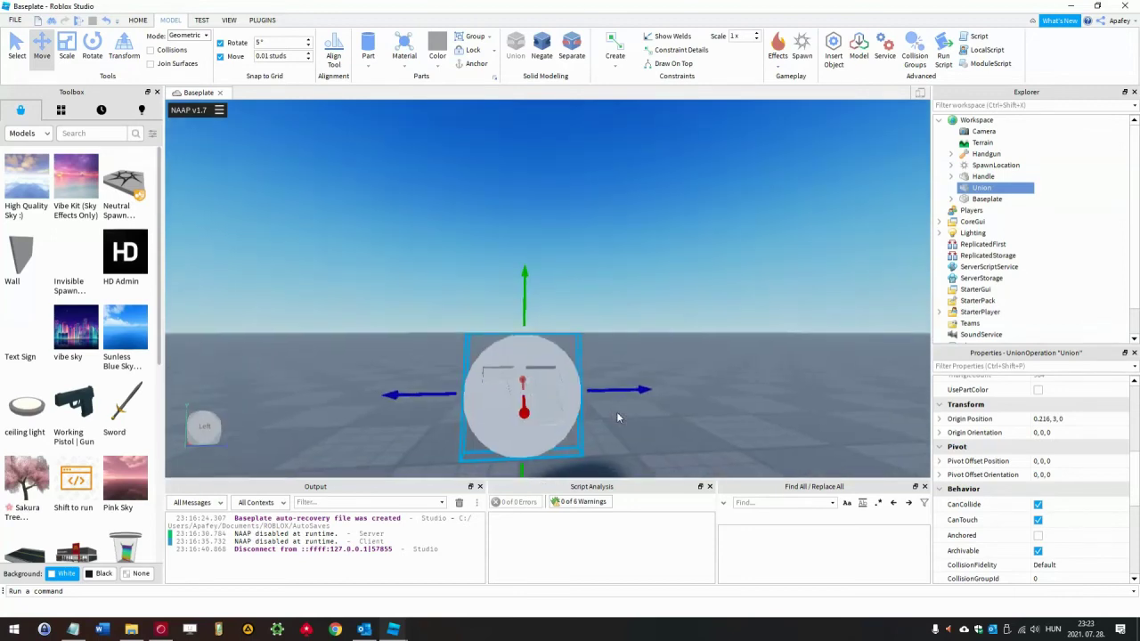
Step: Color the union dark red with RGB 120, 0, 0
{"action": "scroll", "coordinate": [1046, 482], "scroll_direction": "down", "scroll_amount": 4}
{"action": "scroll", "coordinate": [1046, 482], "scroll_direction": "up", "scroll_amount": 4}
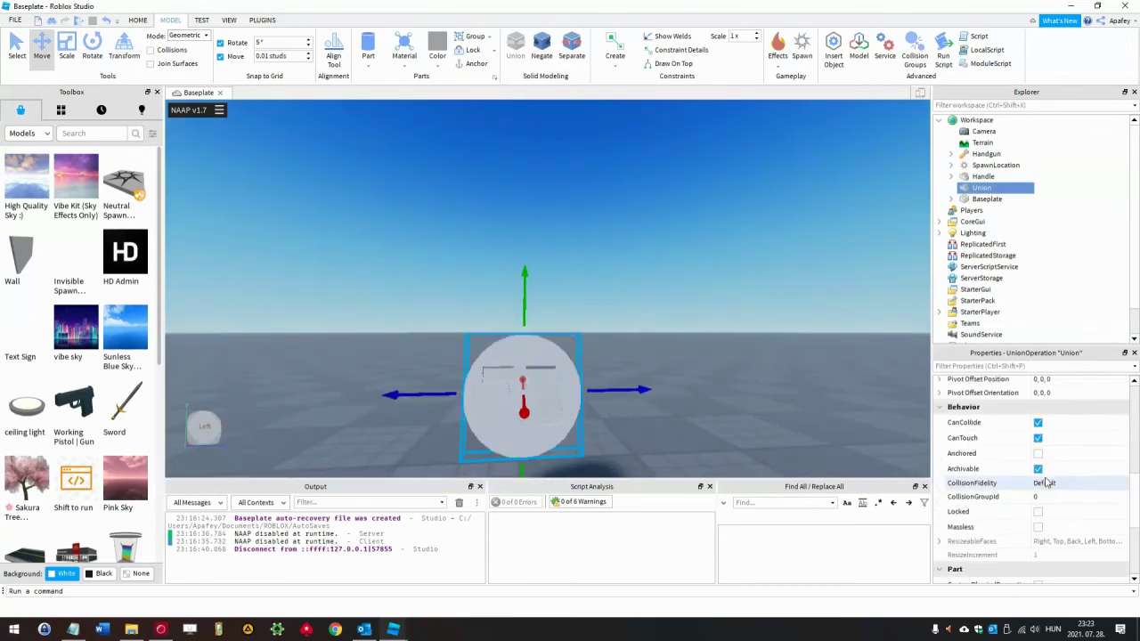
{"action": "scroll", "coordinate": [1045, 432], "scroll_direction": "up", "scroll_amount": 4}
{"action": "left_click", "coordinate": [1038, 429]}
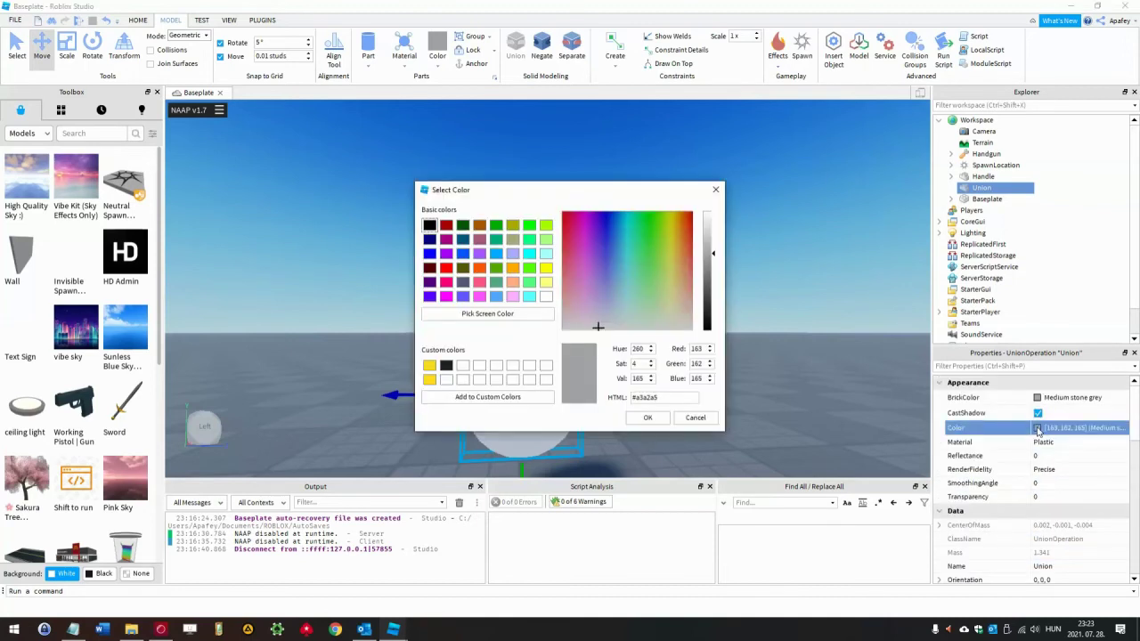
{"action": "left_click", "coordinate": [447, 225]}
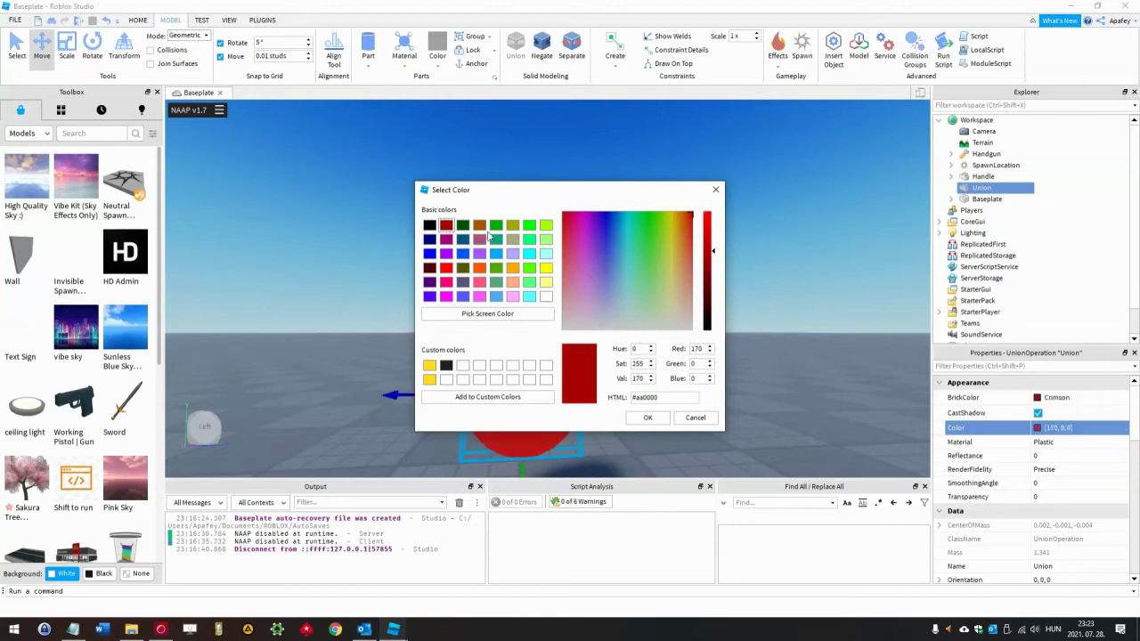
{"action": "left_click_drag", "start_coordinate": [524, 196], "coordinate": [735, 196]}
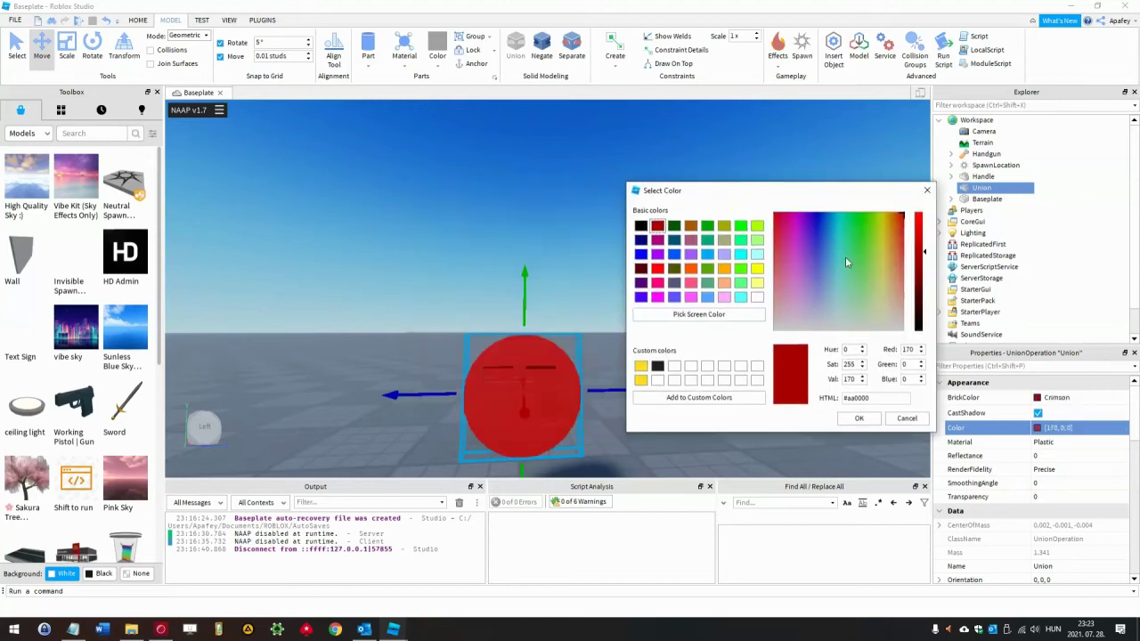
{"action": "left_click", "coordinate": [923, 275]}
{"action": "left_click_drag", "start_coordinate": [923, 276], "coordinate": [925, 280]}
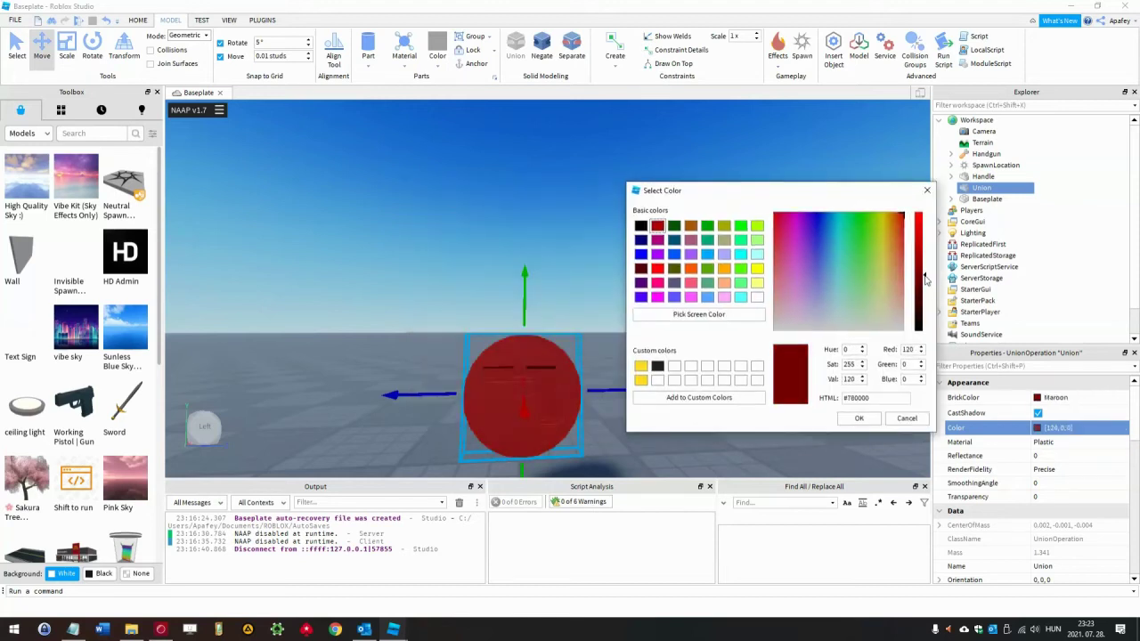
{"action": "left_click", "coordinate": [852, 419]}
{"action": "left_click", "coordinate": [749, 426]}
{"action": "scroll", "coordinate": [749, 427], "scroll_direction": "down", "scroll_amount": 3}
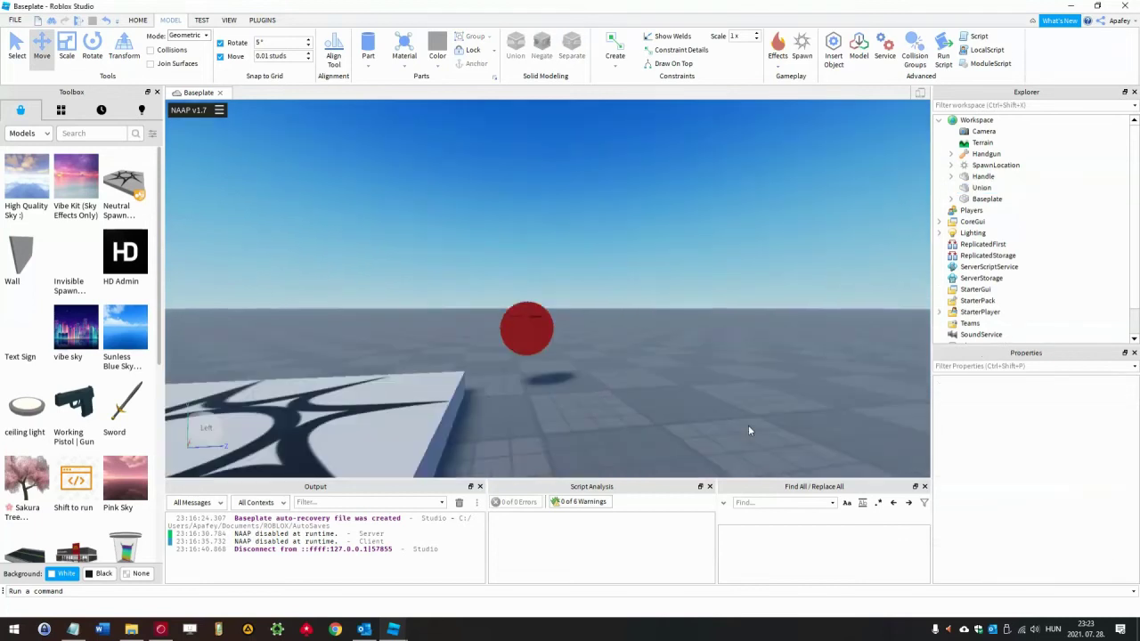
{"action": "right_click_drag", "start_coordinate": [748, 430], "coordinate": [717, 392]}
{"action": "scroll", "coordinate": [748, 430], "scroll_direction": "up", "scroll_amount": 2}
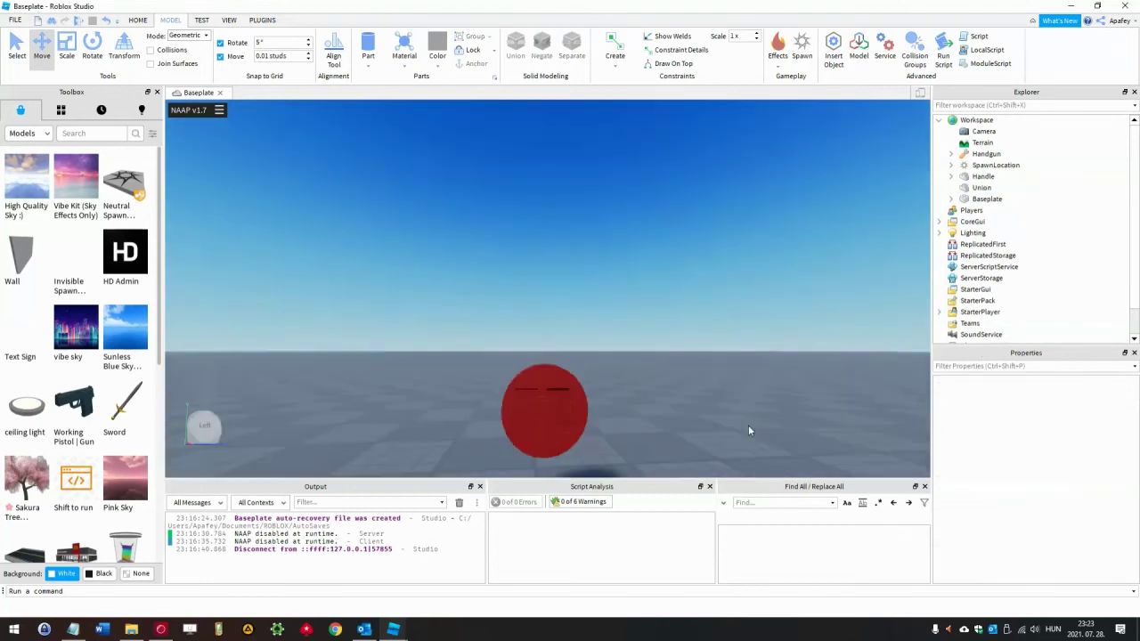
Step: Rename the Handle object in the Workspace as "gun"
{"action": "left_click", "coordinate": [983, 178]}
{"action": "left_click", "coordinate": [983, 177]}
{"action": "type", "text": "gun"}
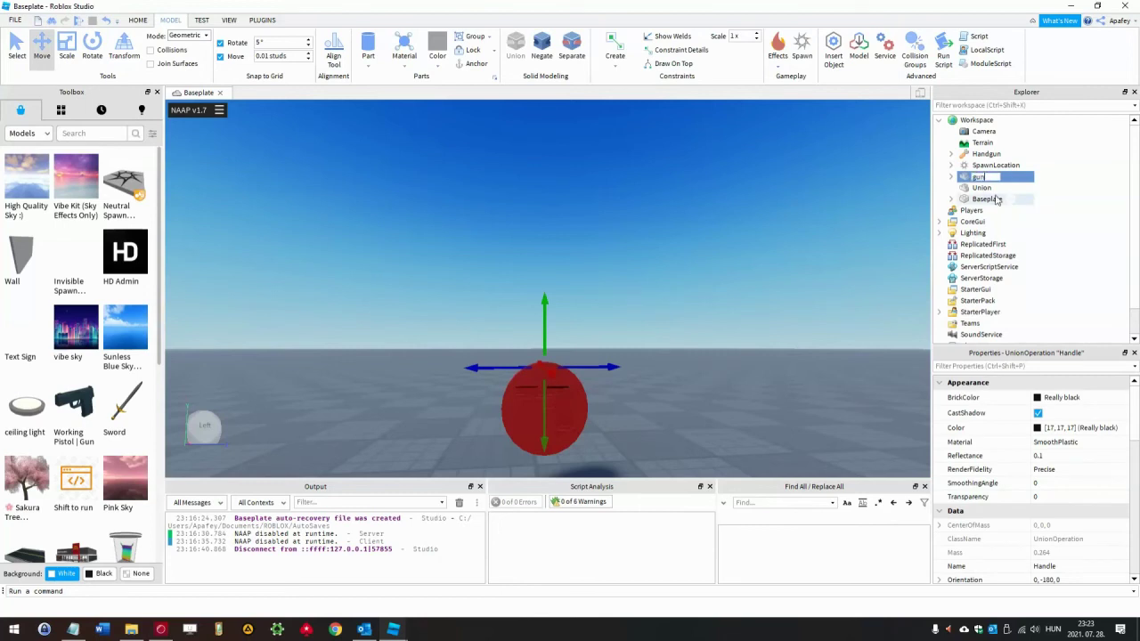
{"action": "key", "text": "Return"}
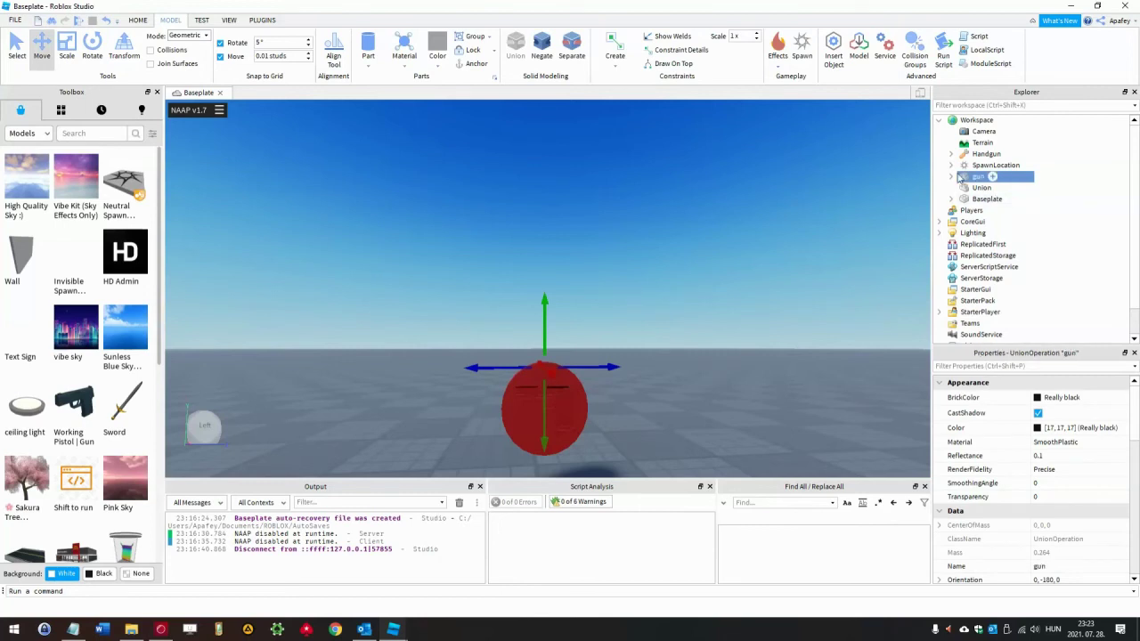
Step: Delete all the gun's child objects, from EquipSound through Smoke
{"action": "left_click", "coordinate": [951, 176]}
{"action": "left_click", "coordinate": [986, 190]}
{"action": "left_click", "coordinate": [992, 265], "text": "shift"}
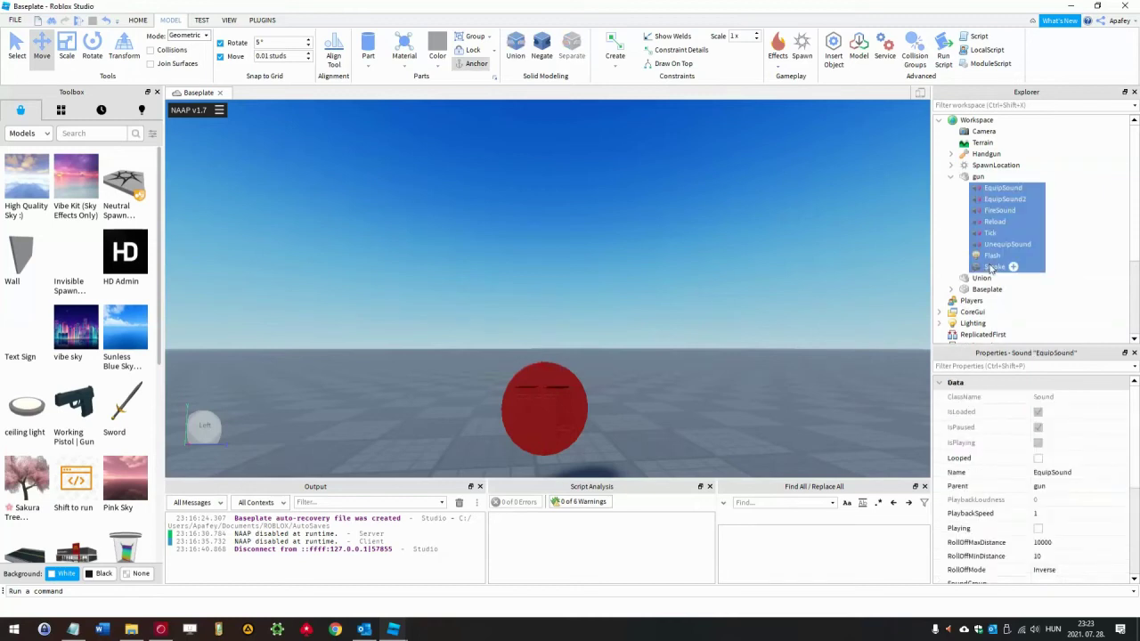
{"action": "key", "text": "Delete"}
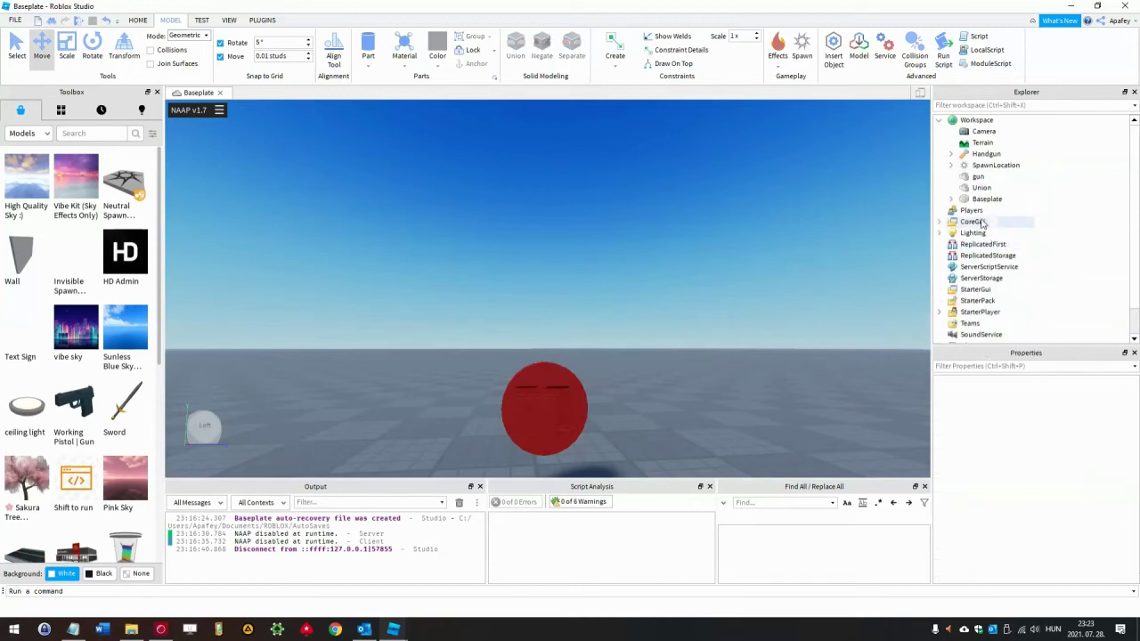
Step: Set the gun's position to 0, 3, 0 so it sits in the holder's recess
{"action": "left_click", "coordinate": [977, 177]}
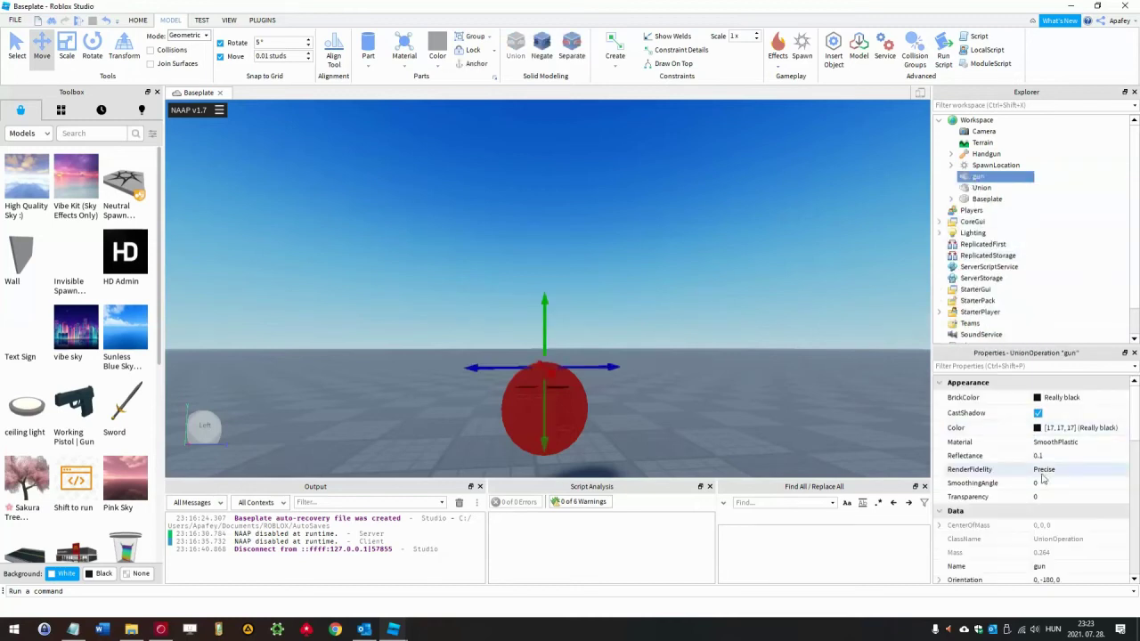
{"action": "scroll", "coordinate": [1060, 513], "scroll_direction": "down", "scroll_amount": 2}
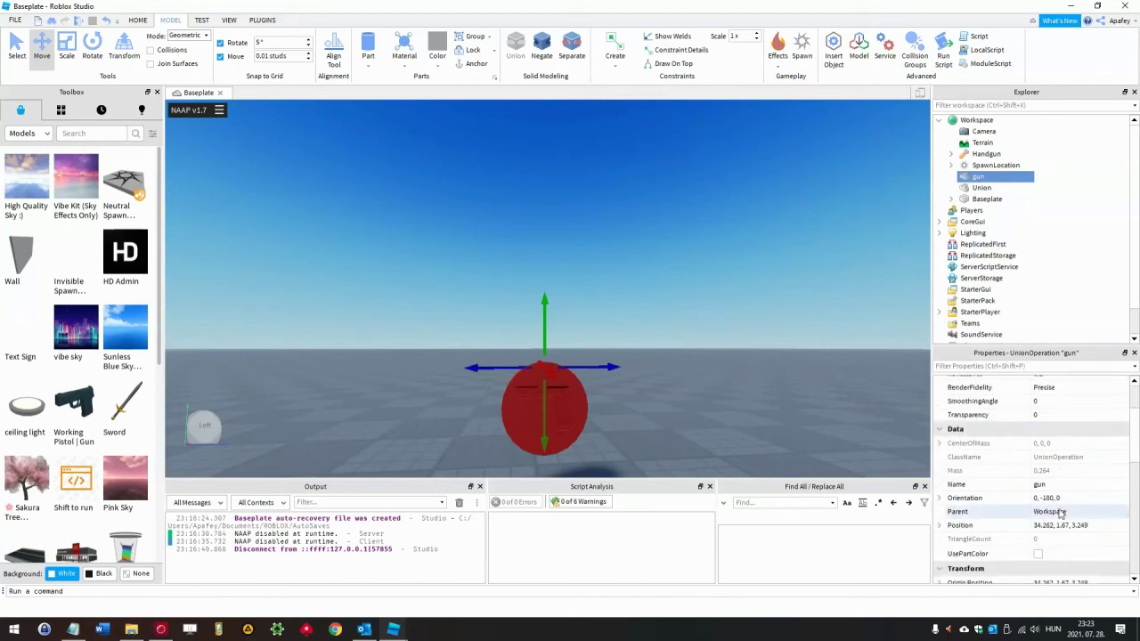
{"action": "left_click", "coordinate": [1095, 527]}
{"action": "type", "text": "0,3,0"}
{"action": "key", "text": "Return"}
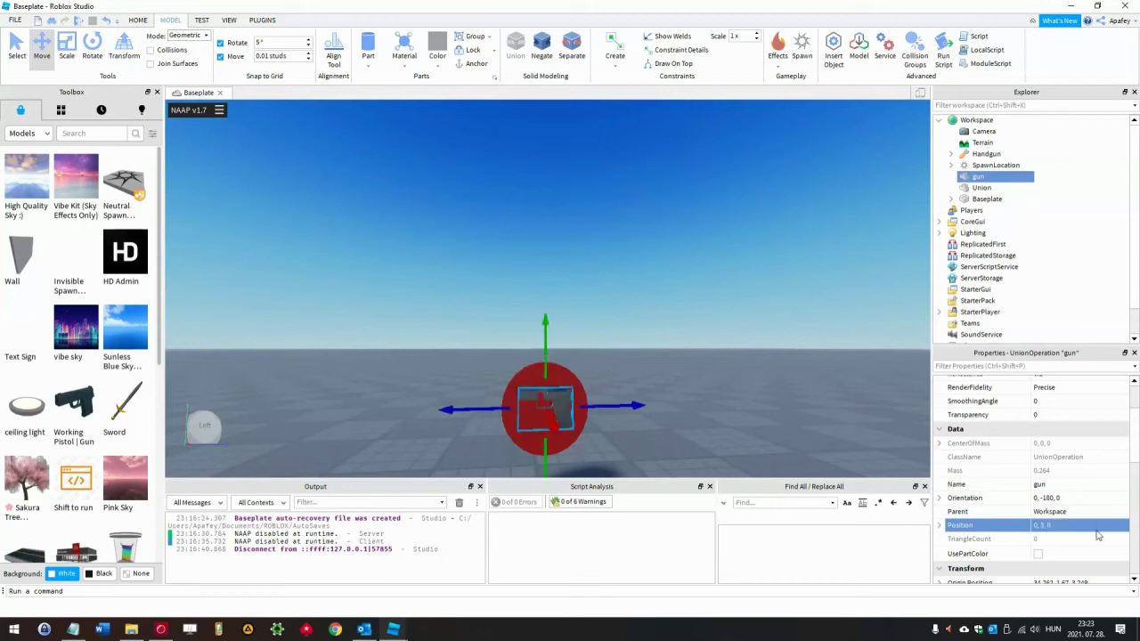
{"action": "right_click_drag", "start_coordinate": [726, 391], "coordinate": [725, 392]}
{"action": "key", "text": "w"}
{"action": "key", "text": "s"}
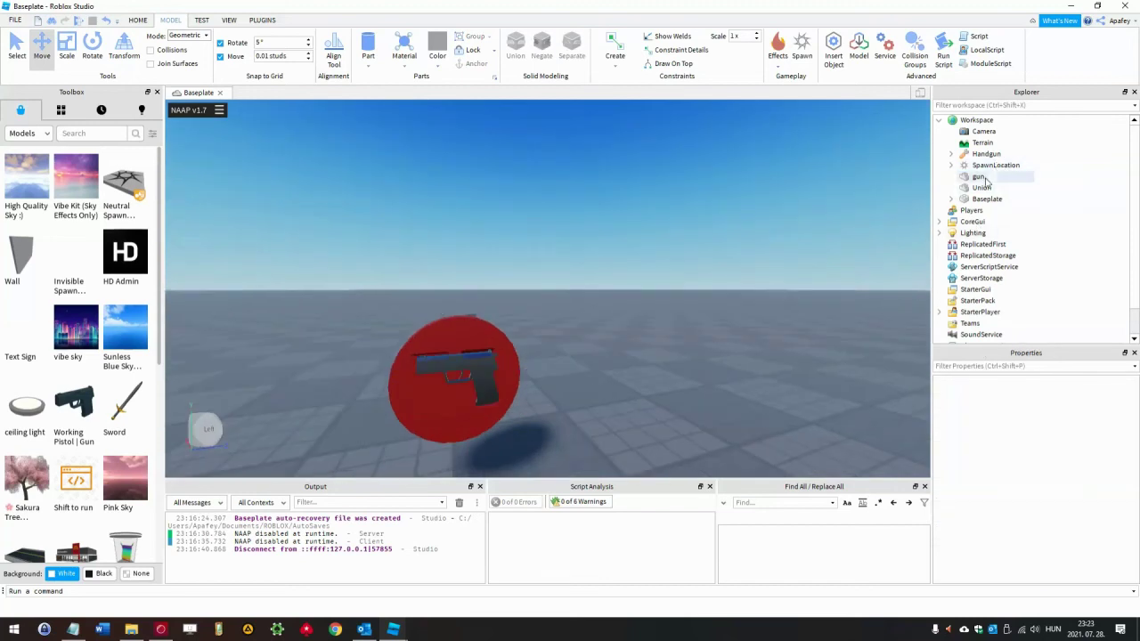
Step: Rename the dark red union as "holder"
{"action": "left_click", "coordinate": [978, 178]}
{"action": "left_click", "coordinate": [990, 188]}
{"action": "left_click", "coordinate": [990, 188]}
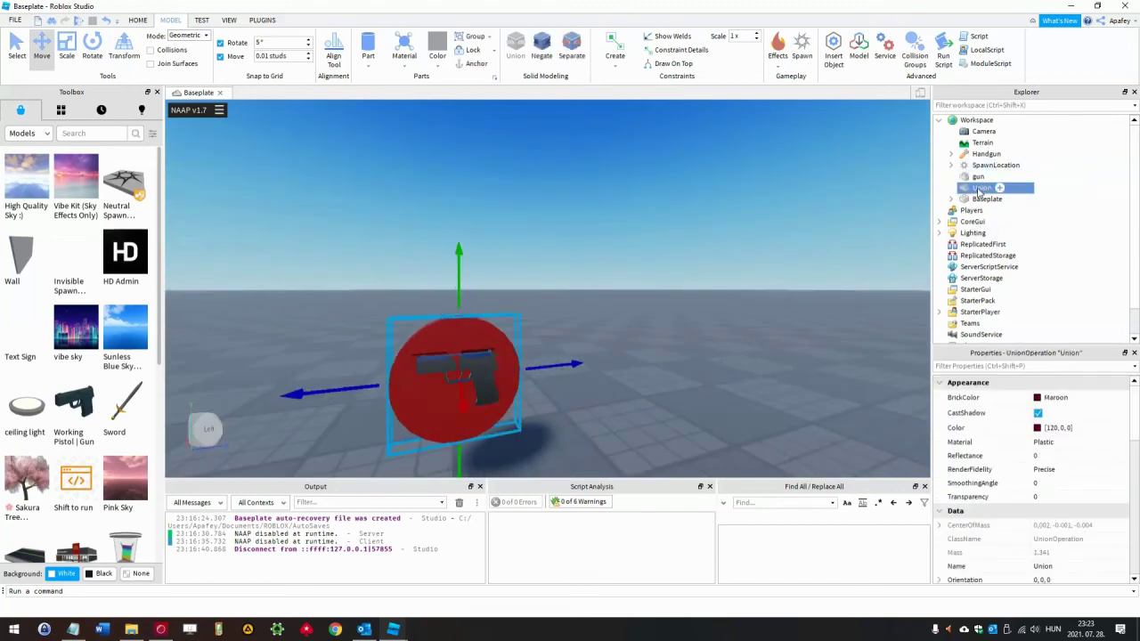
{"action": "type", "text": "holder"}
{"action": "key", "text": "Return"}
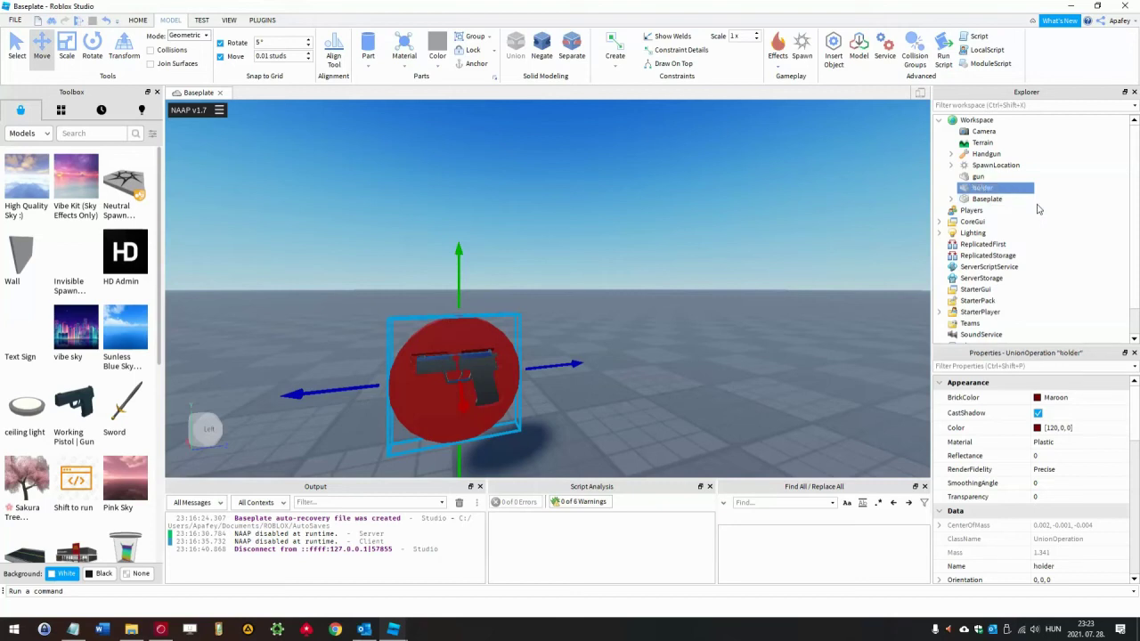
Step: Group the gun and the holder in the Workspace into a single model
{"action": "left_click", "coordinate": [978, 179], "text": "ctrl"}
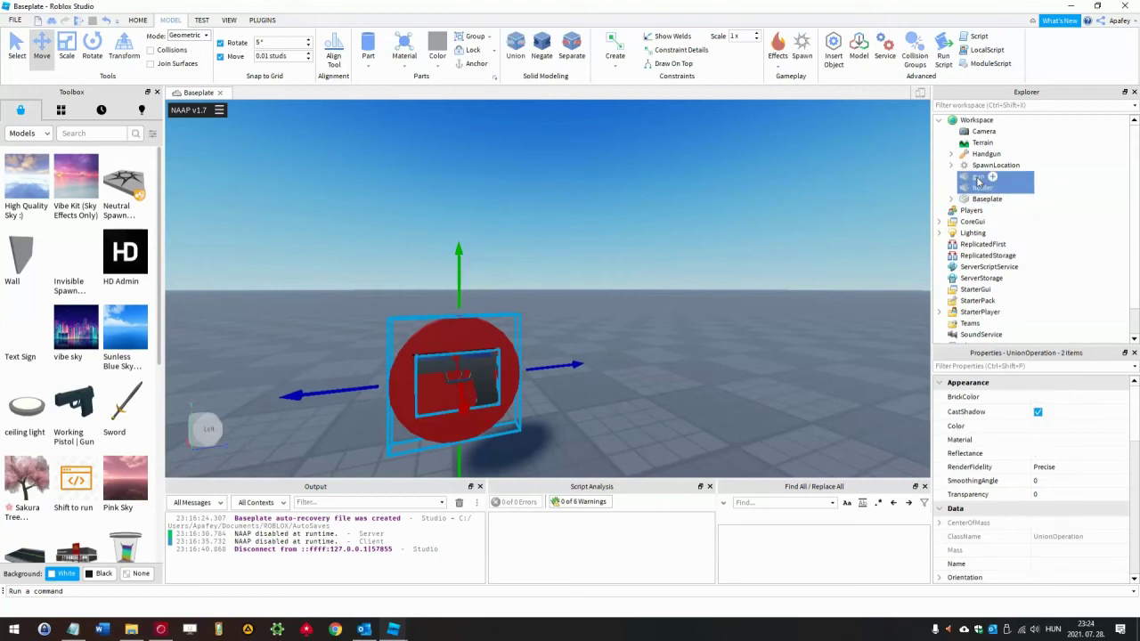
{"action": "right_click", "coordinate": [978, 181]}
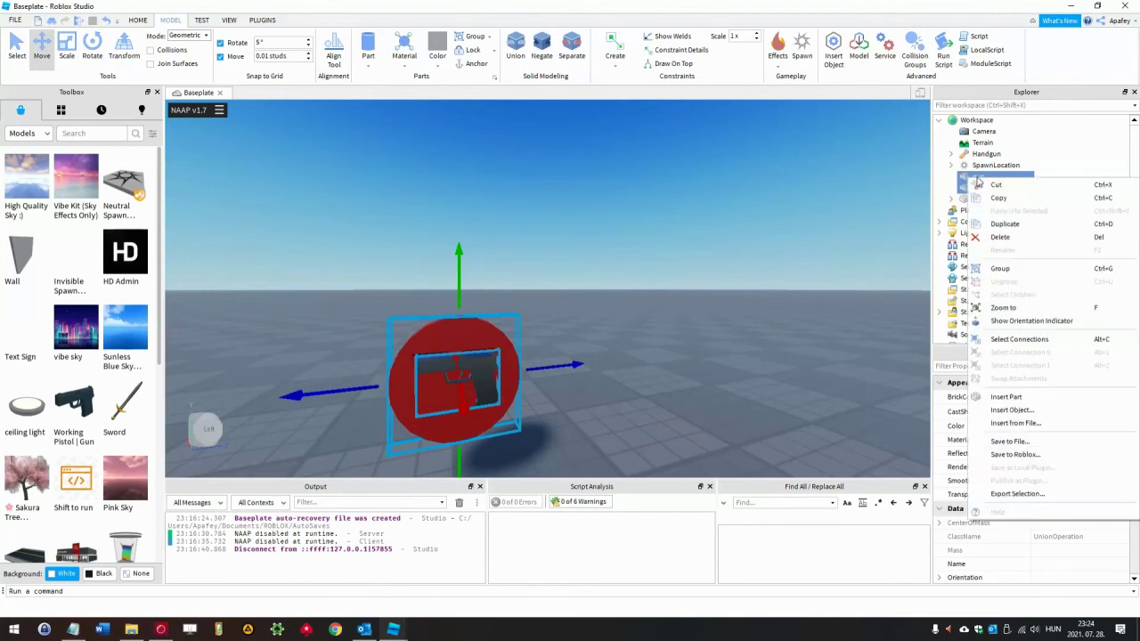
{"action": "left_click", "coordinate": [1000, 268]}
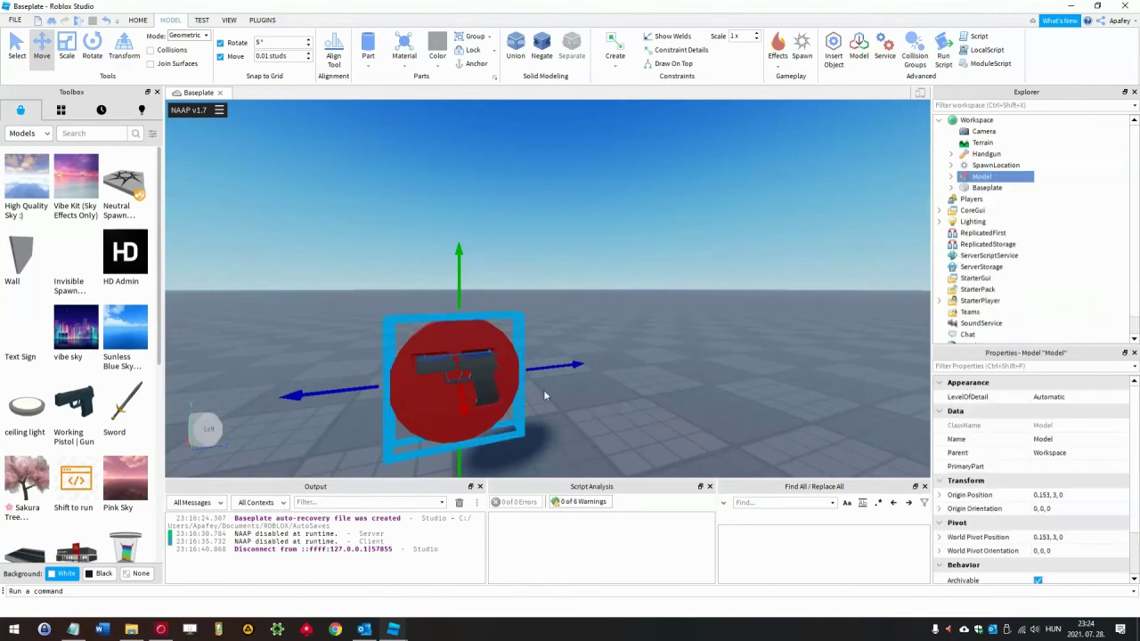
Step: Rotate the grouped holder model about its Z axis to an orientation of 0, 0, -70, then deselect it
{"action": "left_click", "coordinate": [87, 54]}
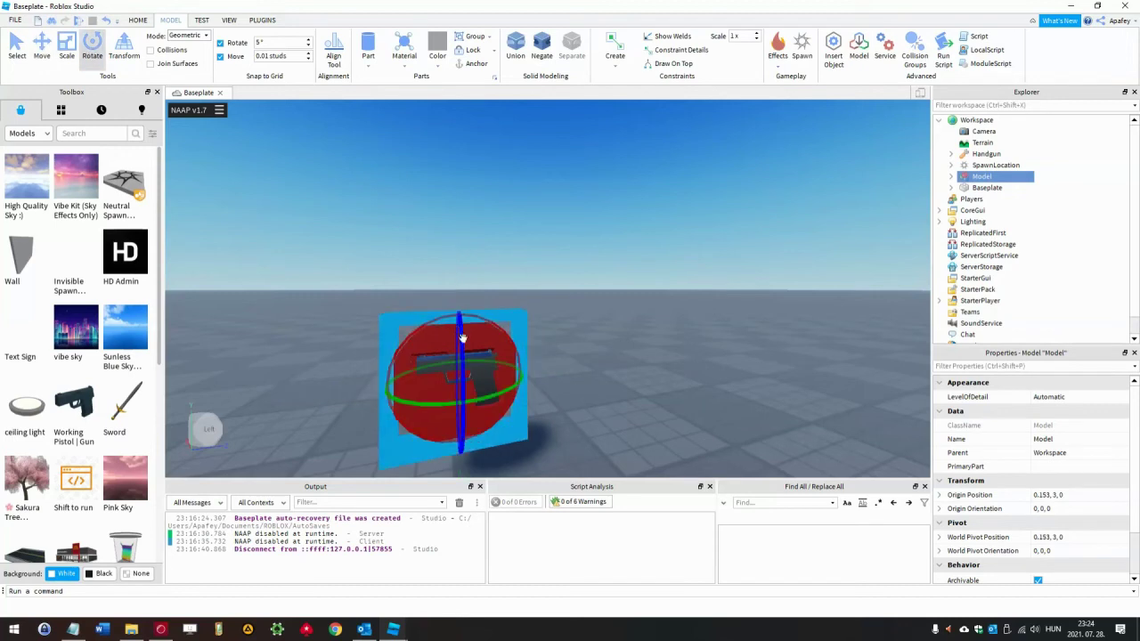
{"action": "mouse_move", "coordinate": [461, 341]}
{"action": "left_mouse_down"}
{"action": "mouse_move", "coordinate": [457, 303]}
{"action": "mouse_move", "coordinate": [460, 326]}
{"action": "left_mouse_up"}
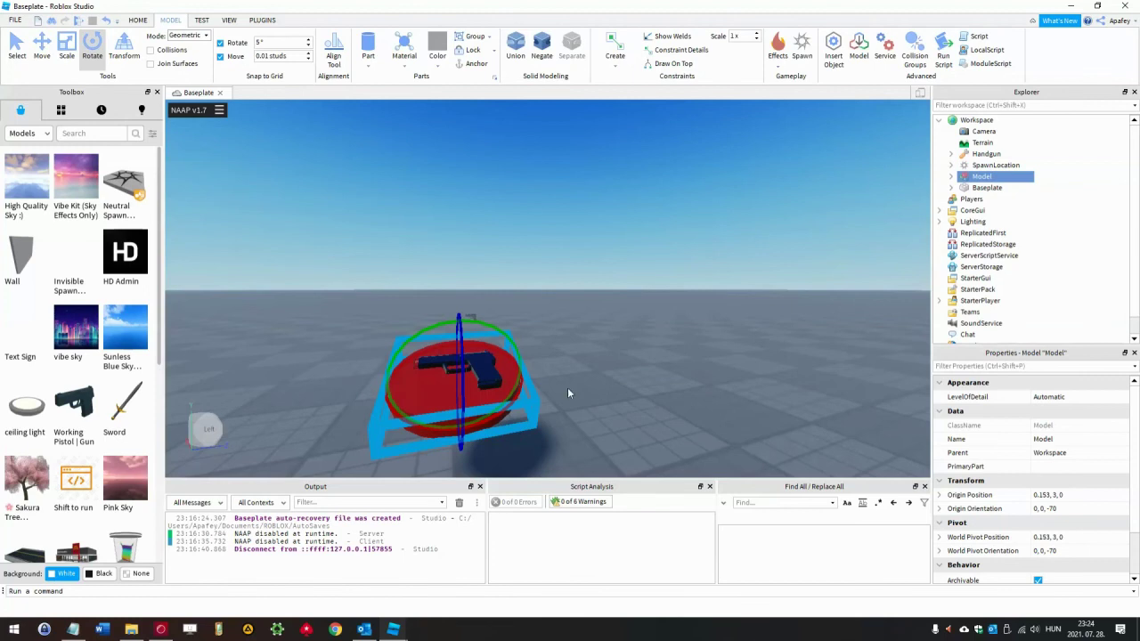
{"action": "left_click", "coordinate": [583, 401]}
{"action": "key", "text": "s"}
{"action": "right_click_drag", "start_coordinate": [585, 403], "coordinate": [593, 409]}
{"action": "left_click", "coordinate": [459, 357]}
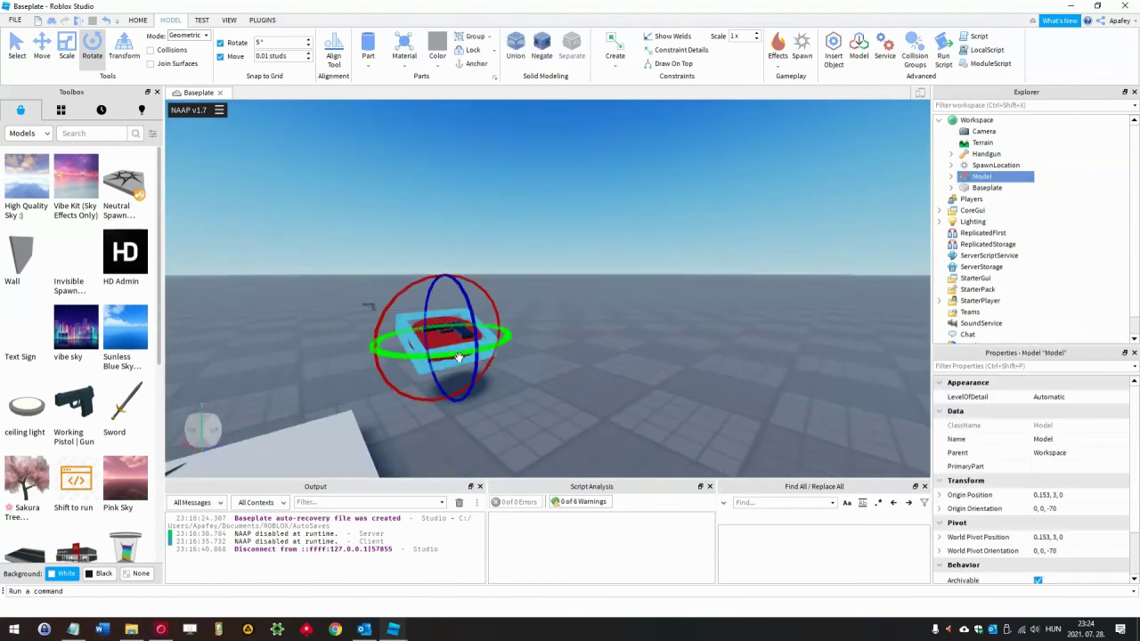
{"action": "left_click", "coordinate": [614, 347]}
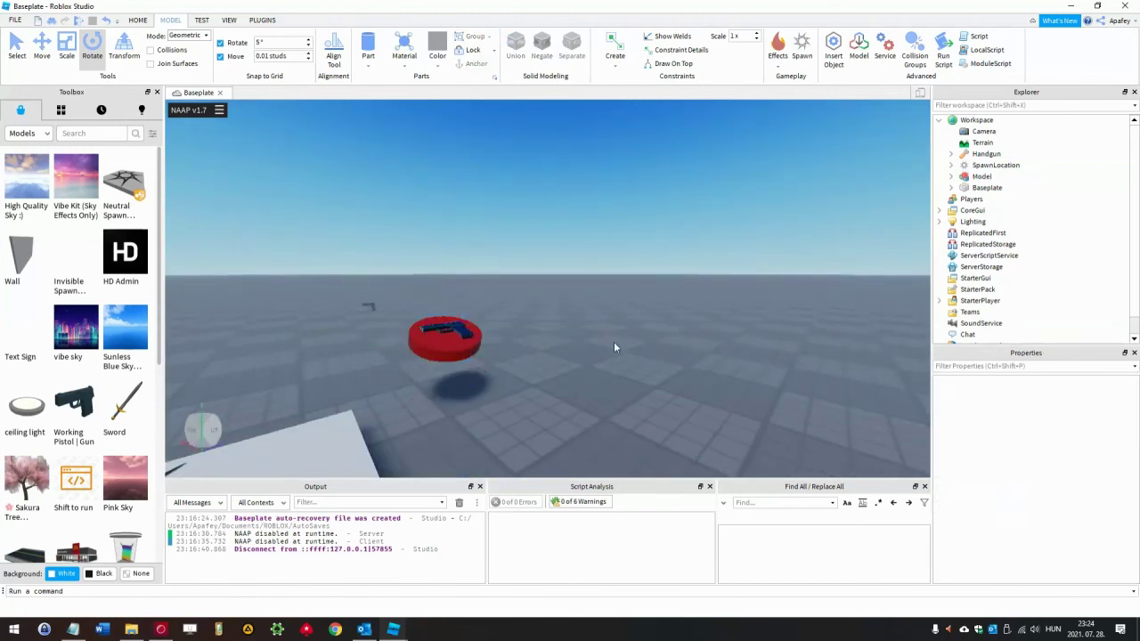
Step: Playtest the place and walk the character off the spawn platform over to the gun holder
{"action": "key", "text": "F5"}
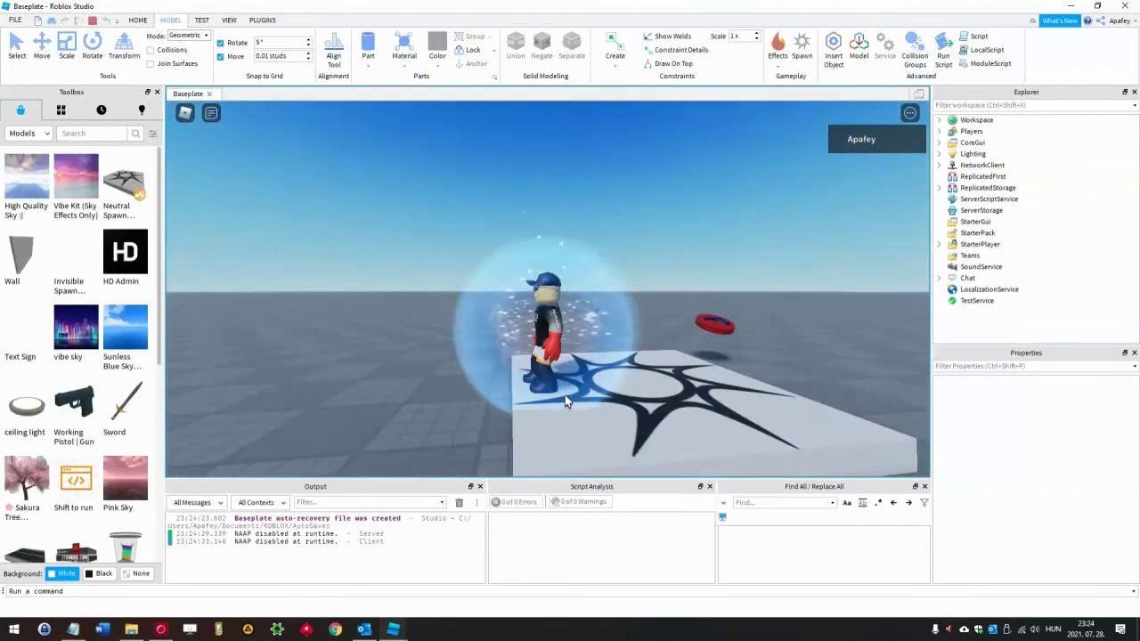
{"action": "key", "text": "w"}
{"action": "right_click_drag", "start_coordinate": [565, 394], "coordinate": [565, 394]}
{"action": "key", "text": "w"}
{"action": "key", "text": "w"}
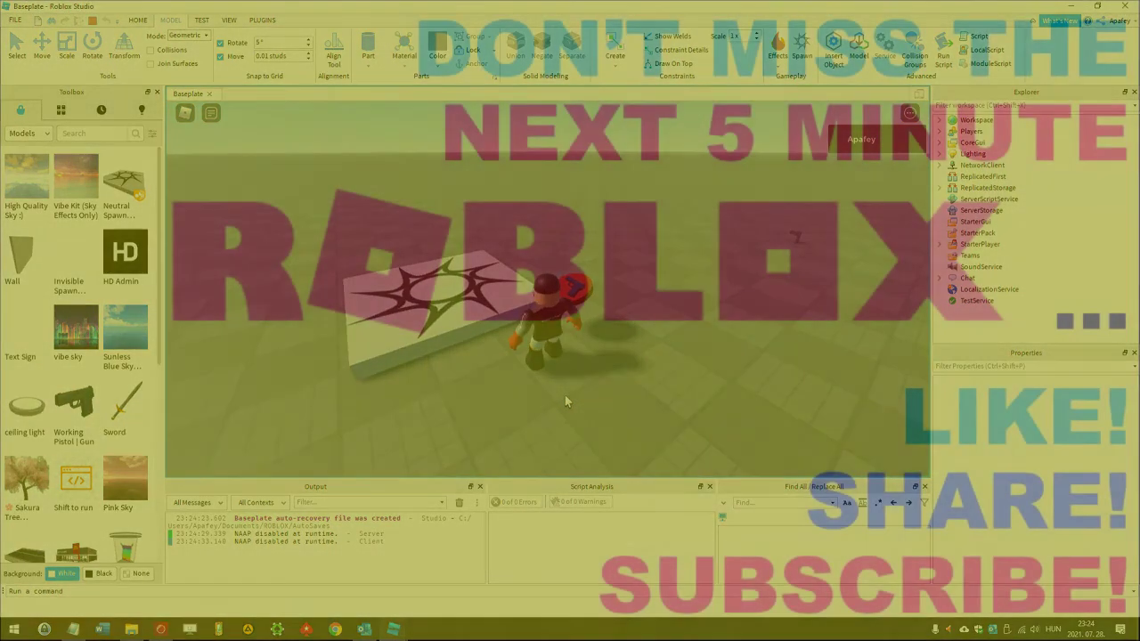